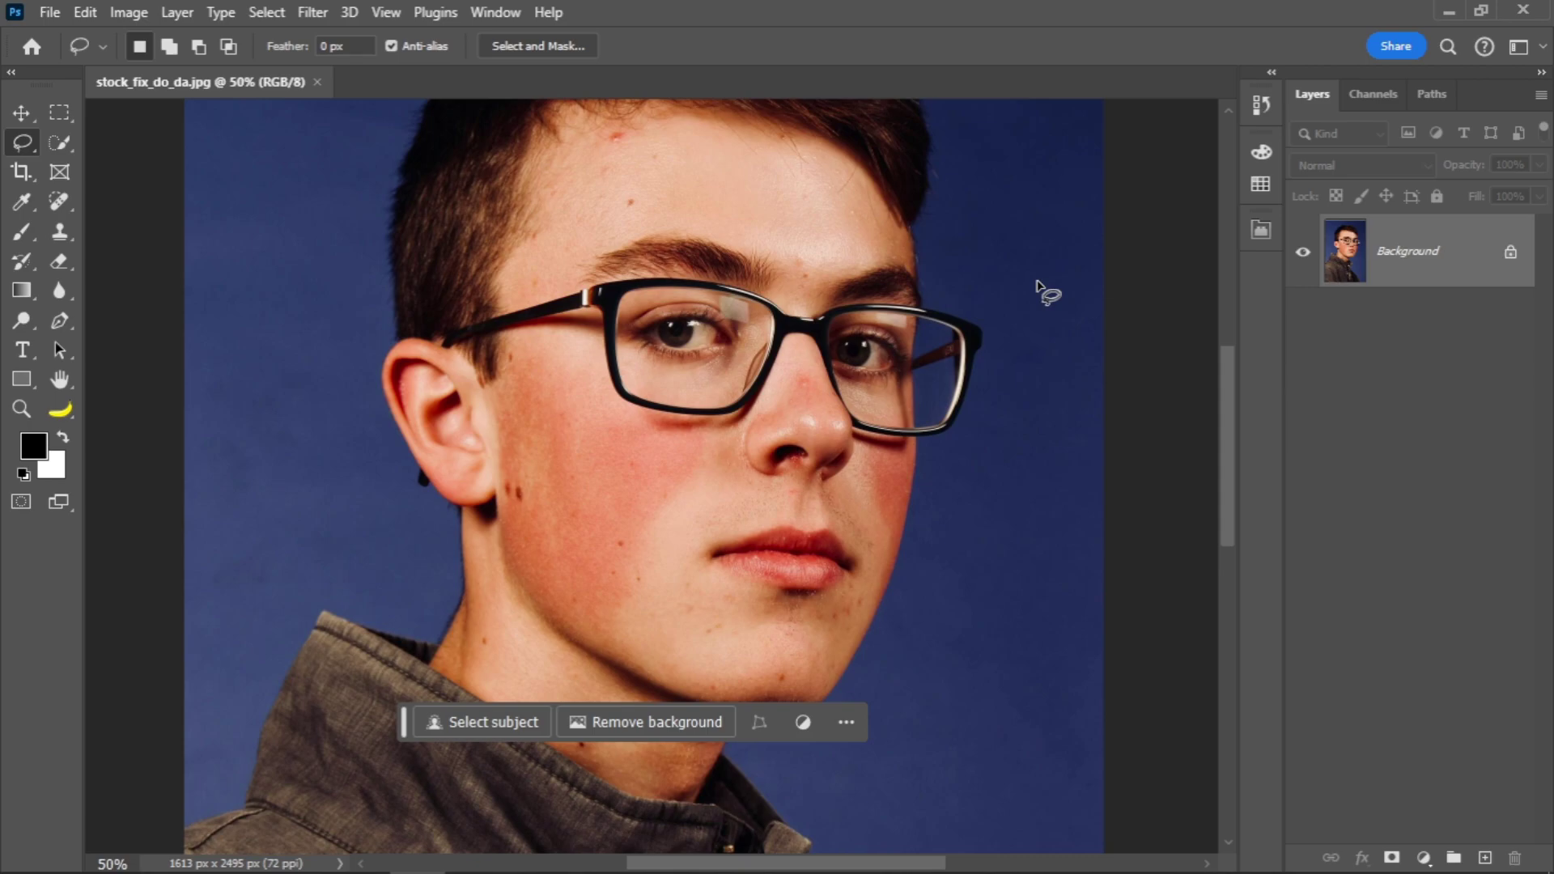
- Look over the portrait, then switch the document into Quick Mask mode
scroll(835, 561, "up", 1)
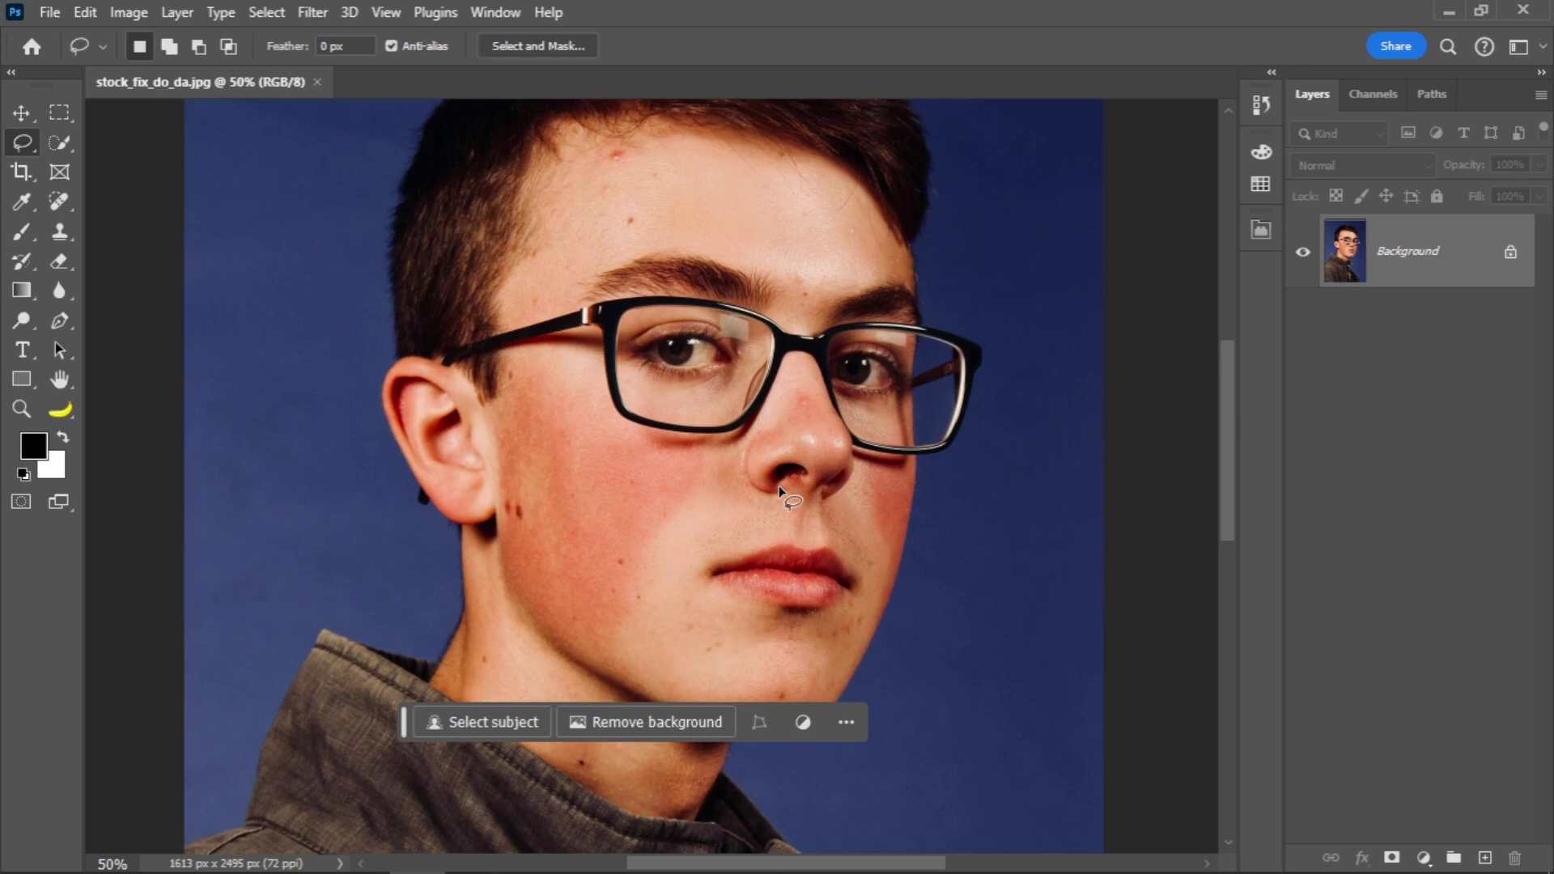
scroll(776, 492, "down", 1)
scroll(454, 597, "down", 1)
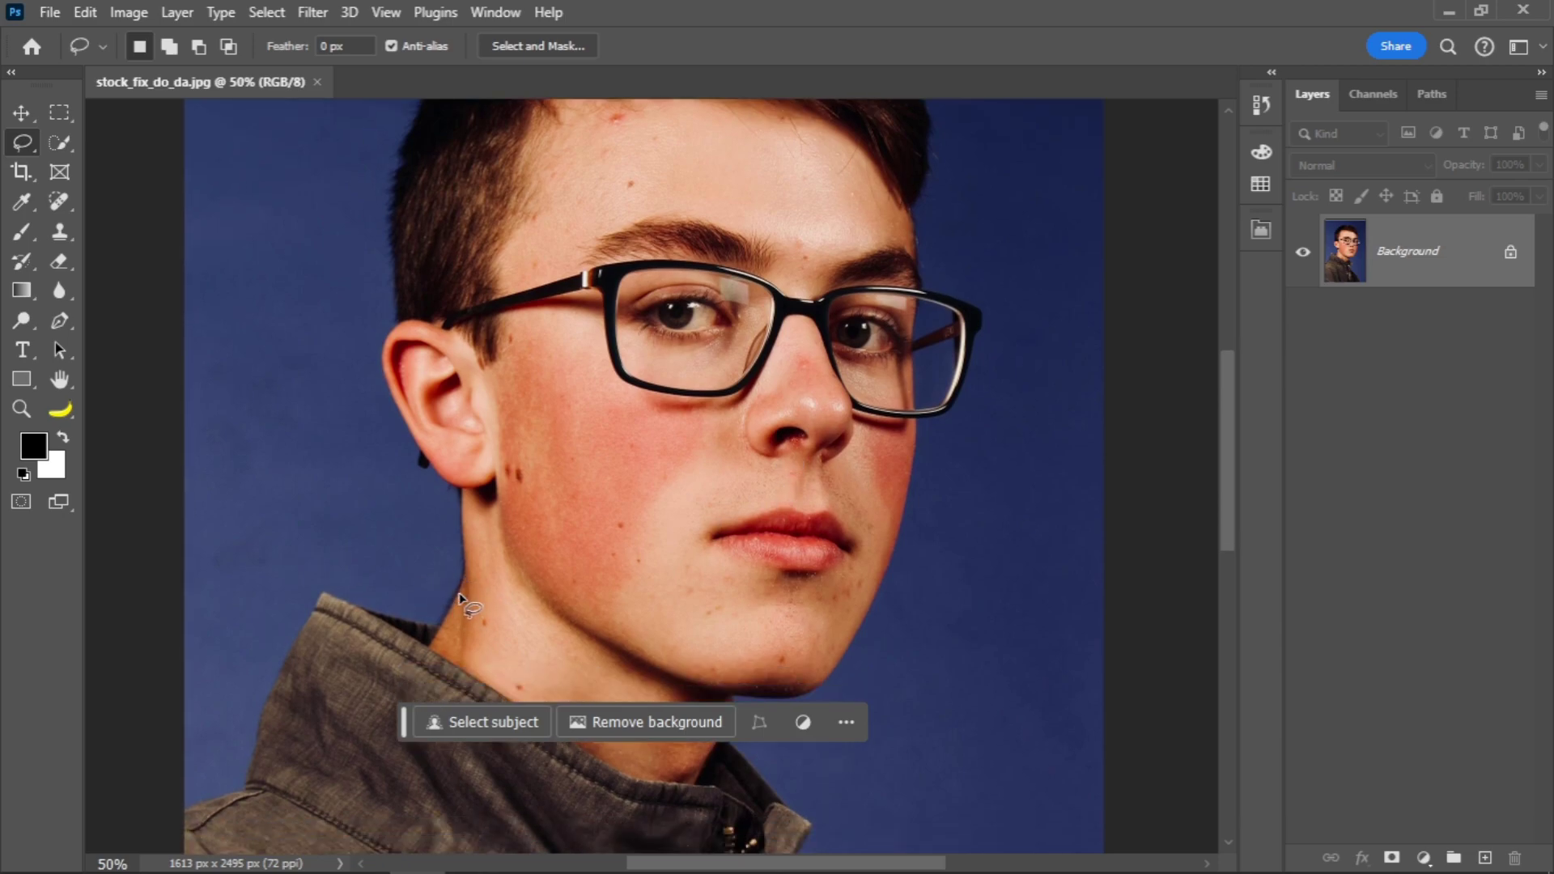
scroll(726, 609, "up", 1)
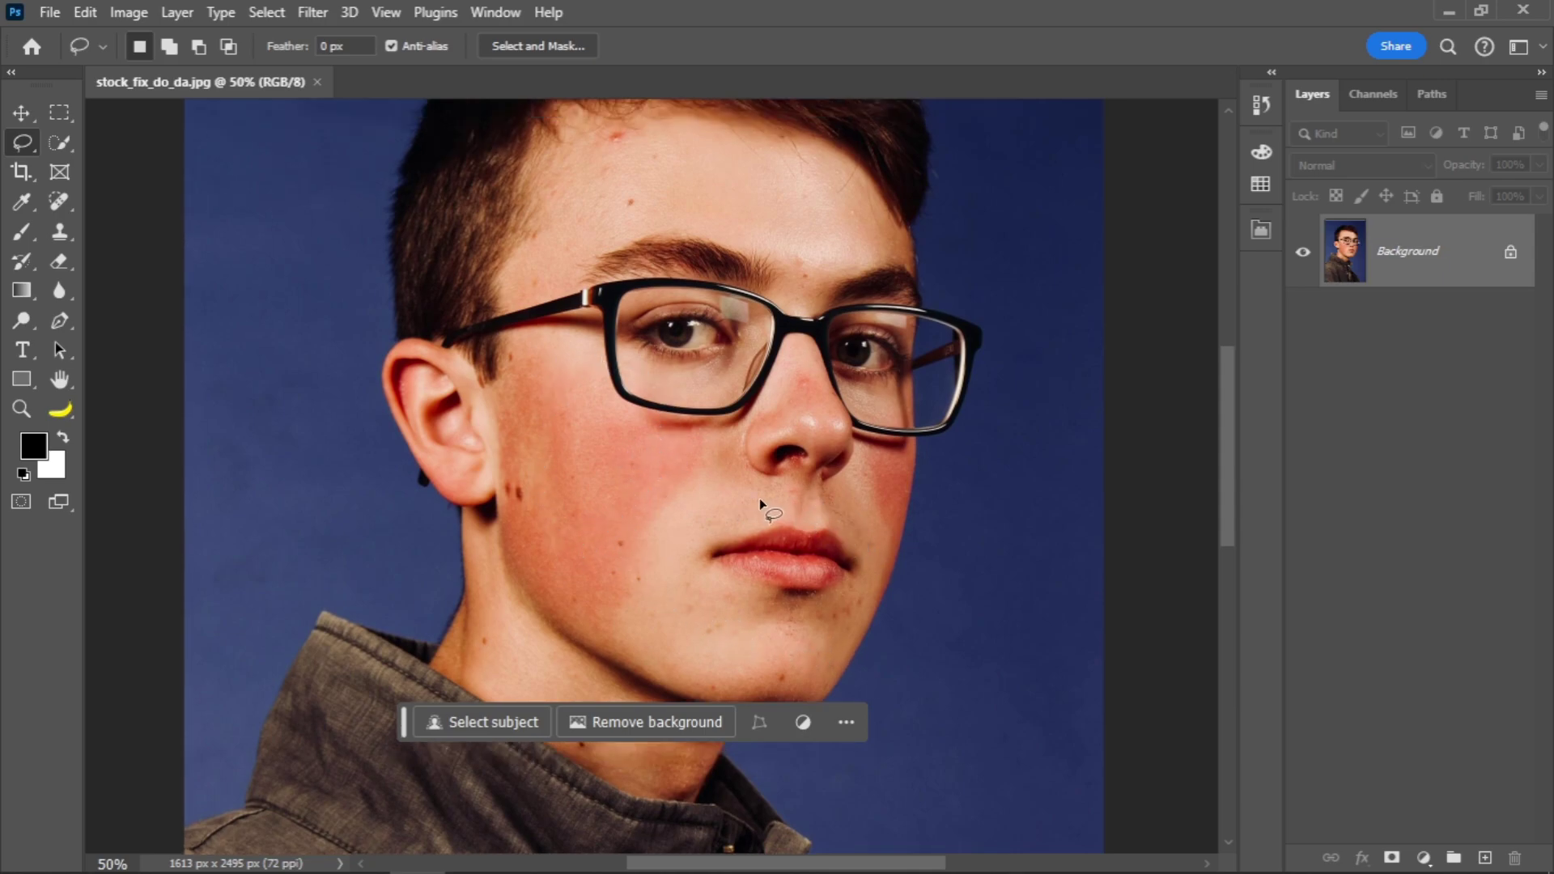
scroll(759, 502, "up", 1)
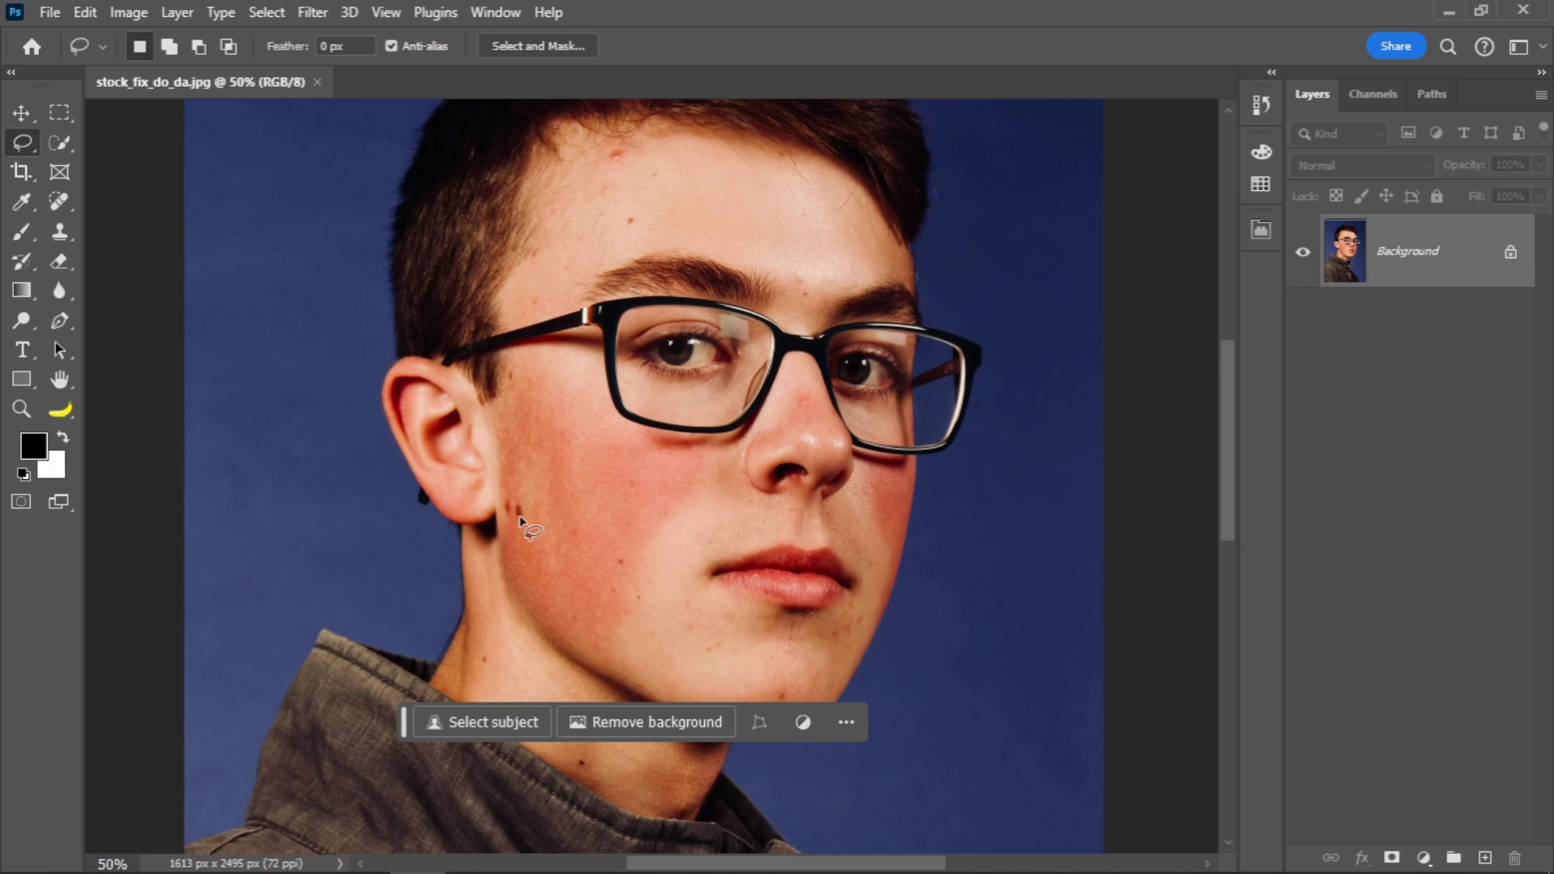
left_click(22, 502)
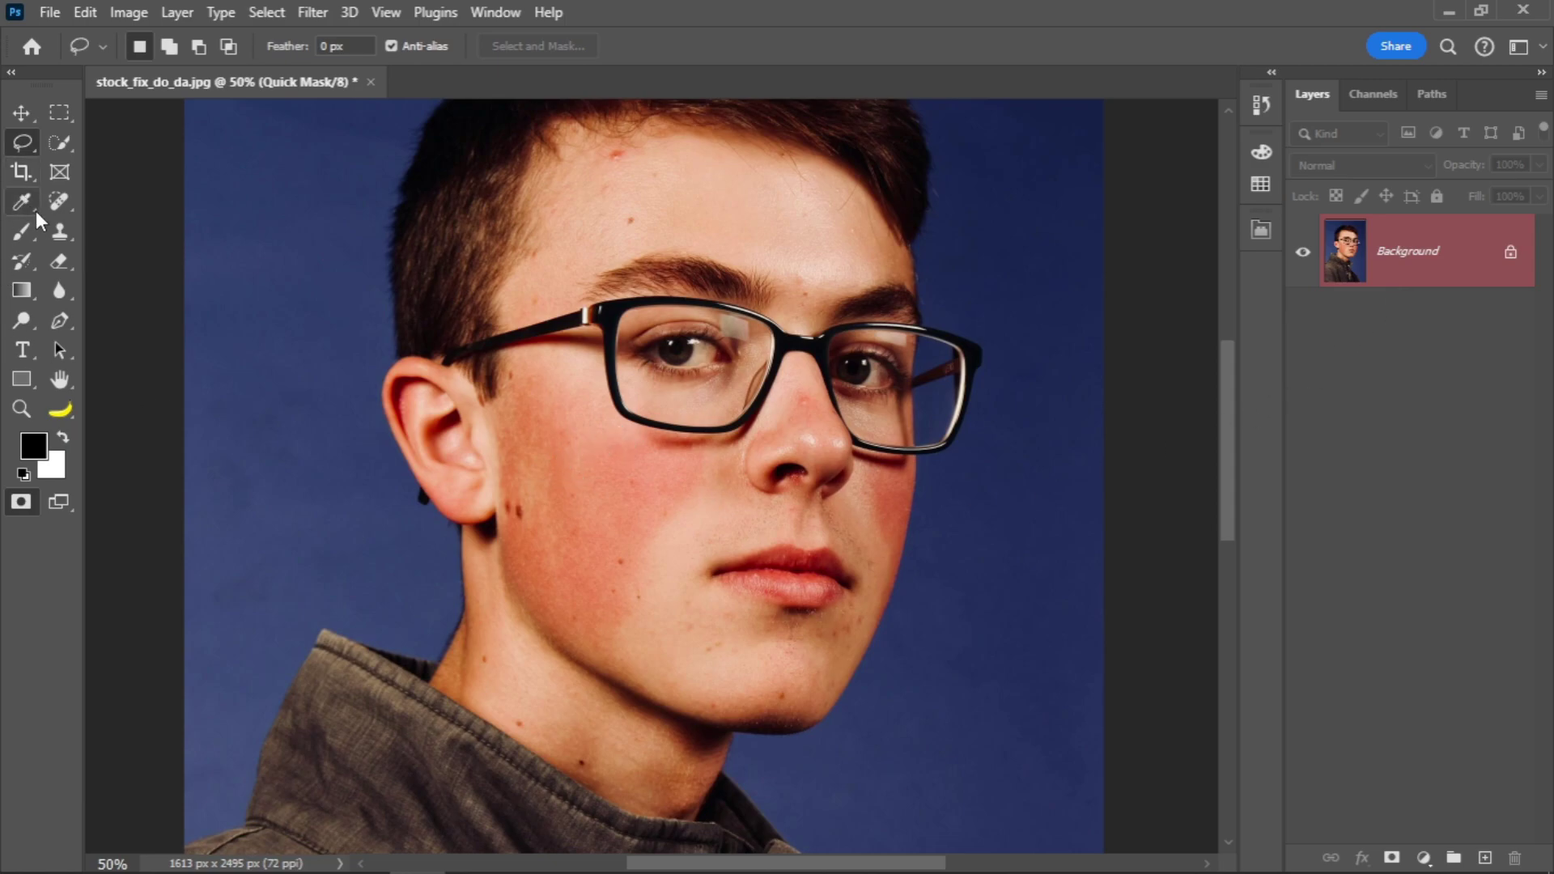
- Set the Brush tool to the 53 px Soft Round tip from General Brushes at 0% hardness
left_click(22, 232)
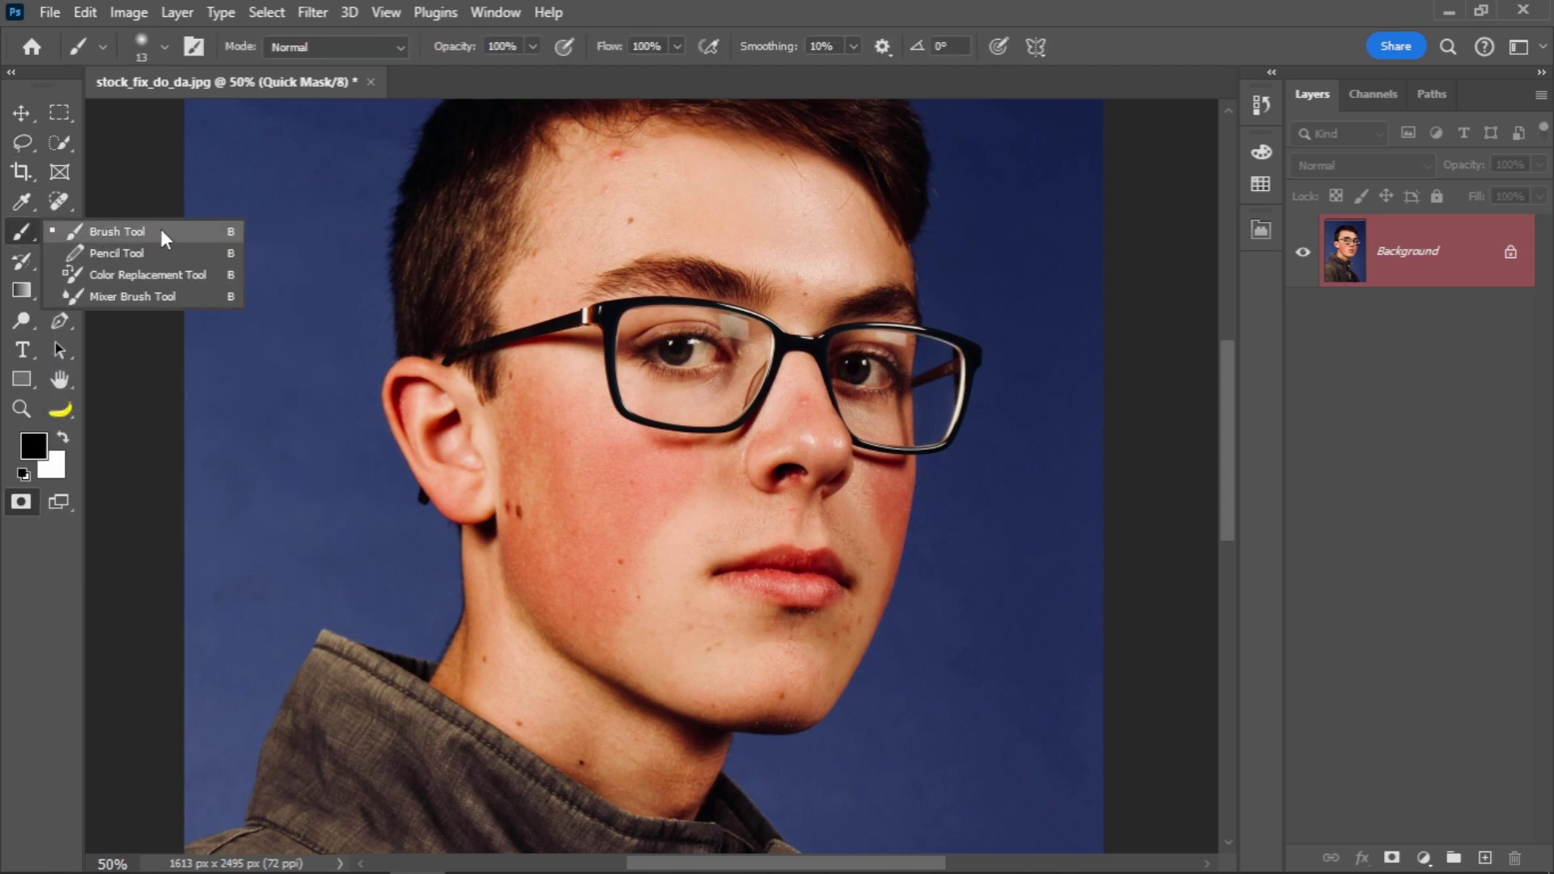
left_click(187, 230)
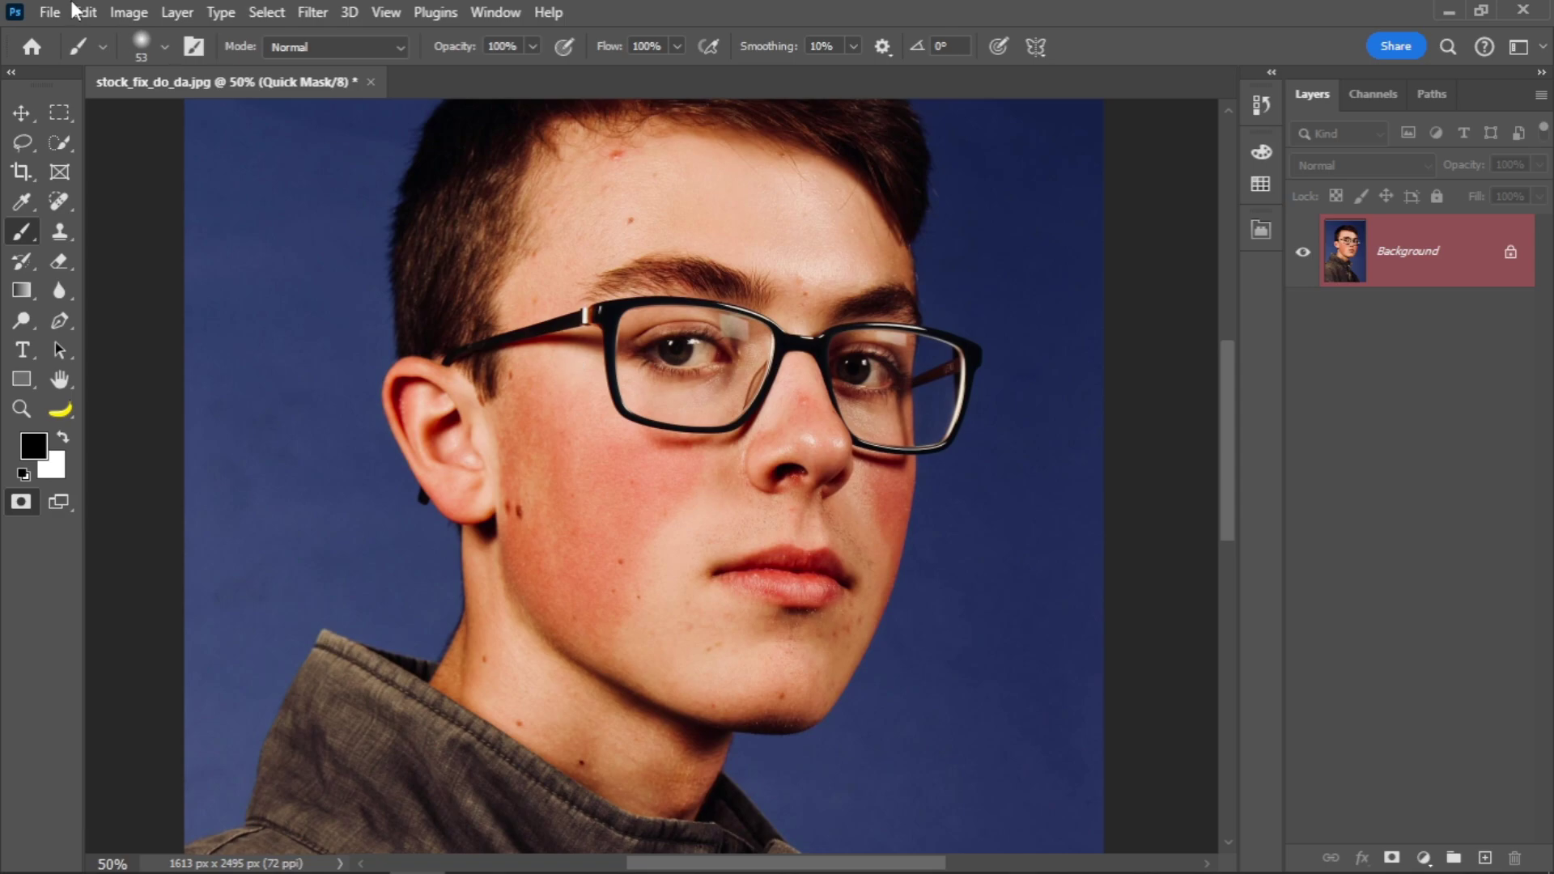
left_click(165, 46)
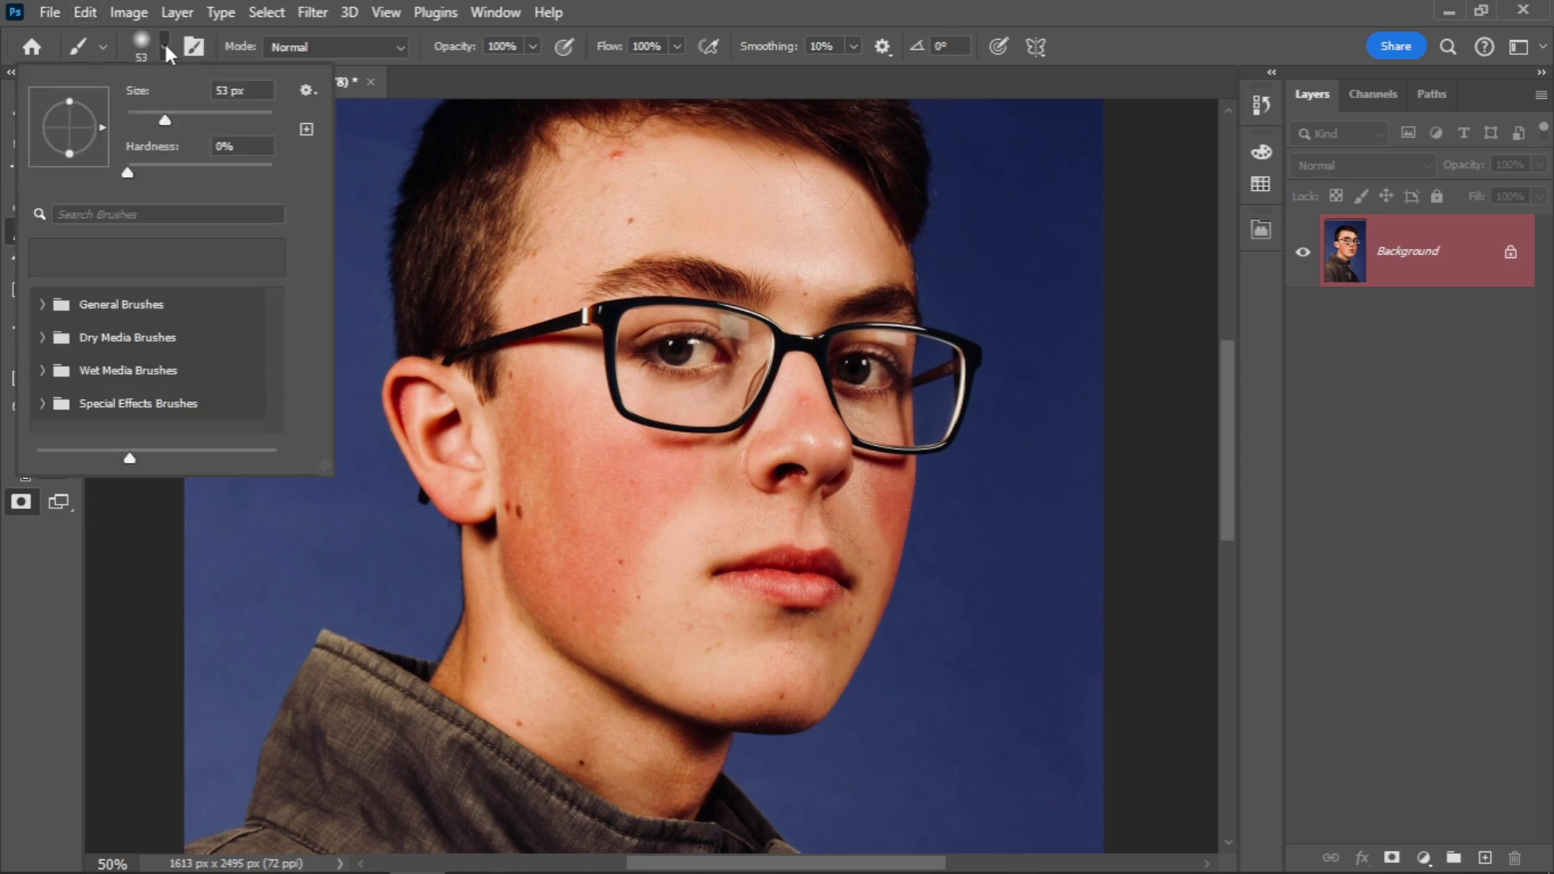
left_click(40, 305)
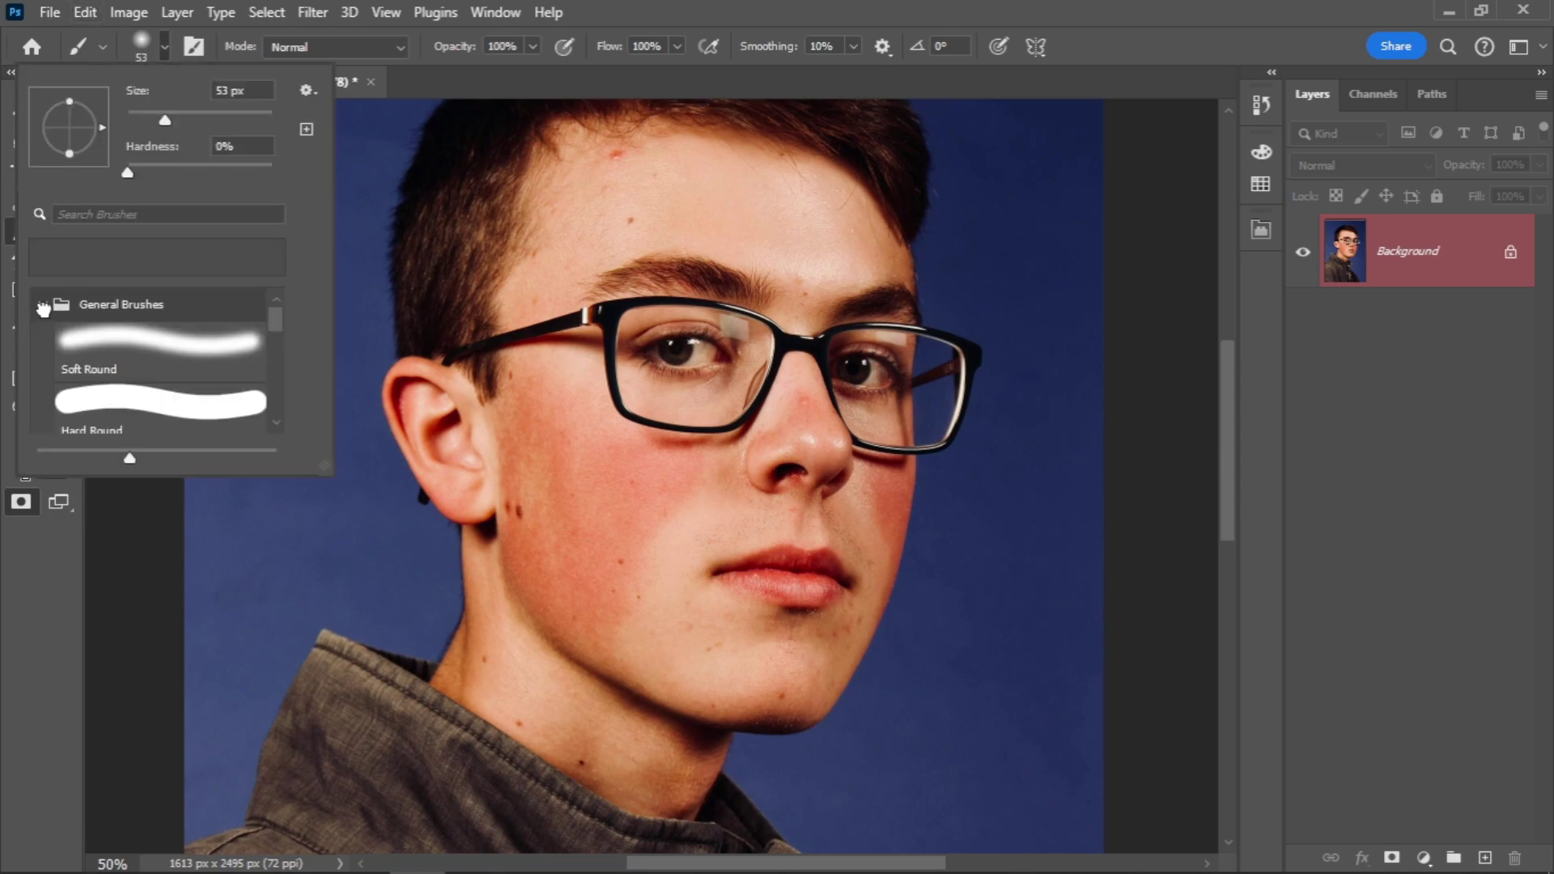
left_click(174, 366)
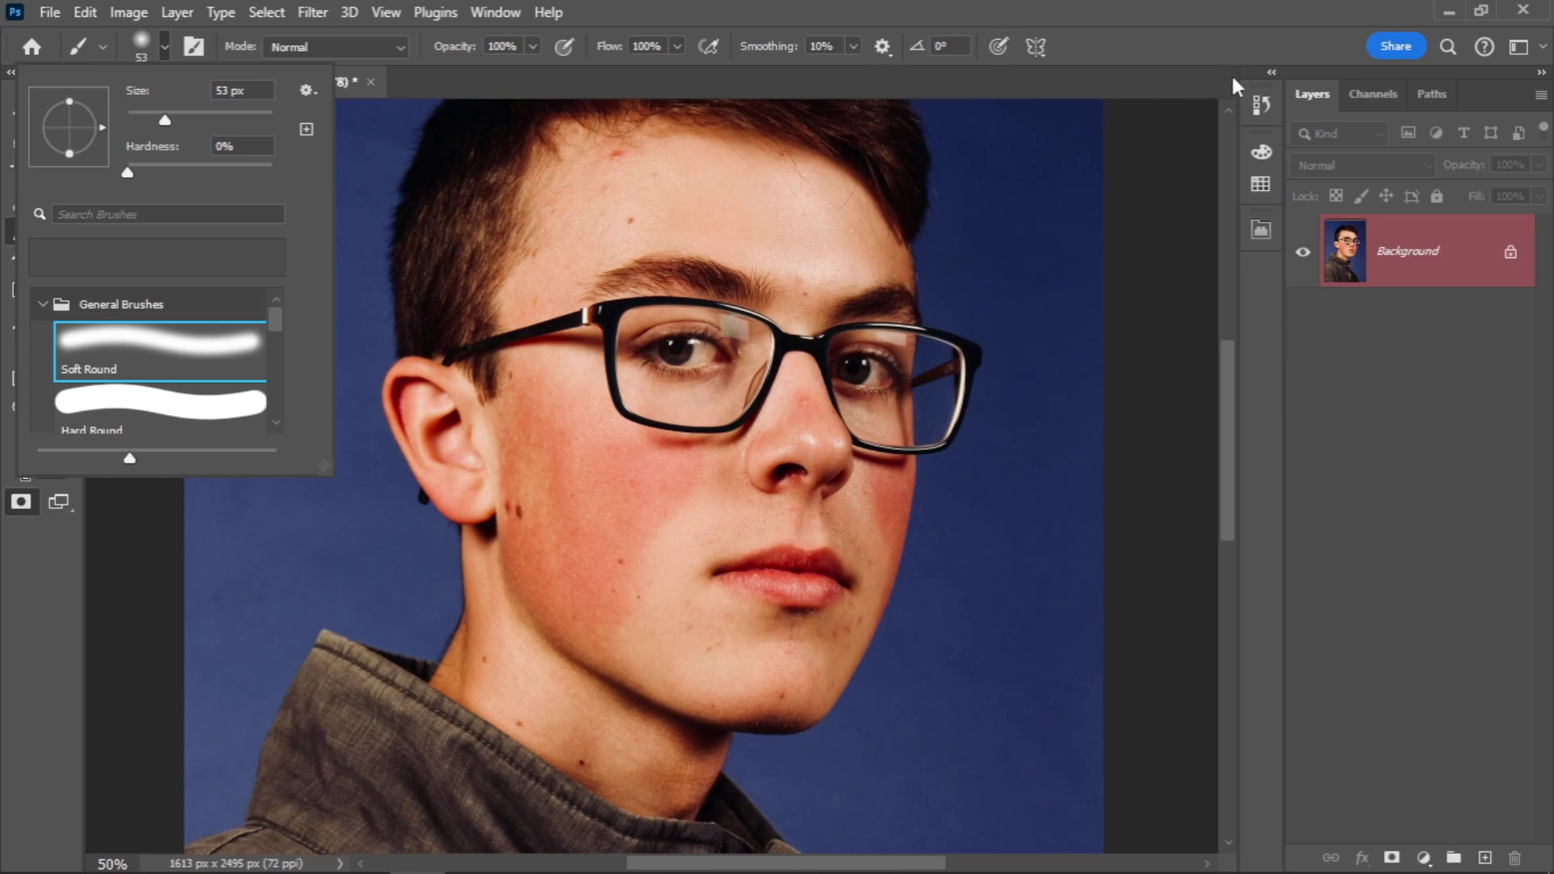
left_click(1241, 51)
scroll(551, 497, "down", 1)
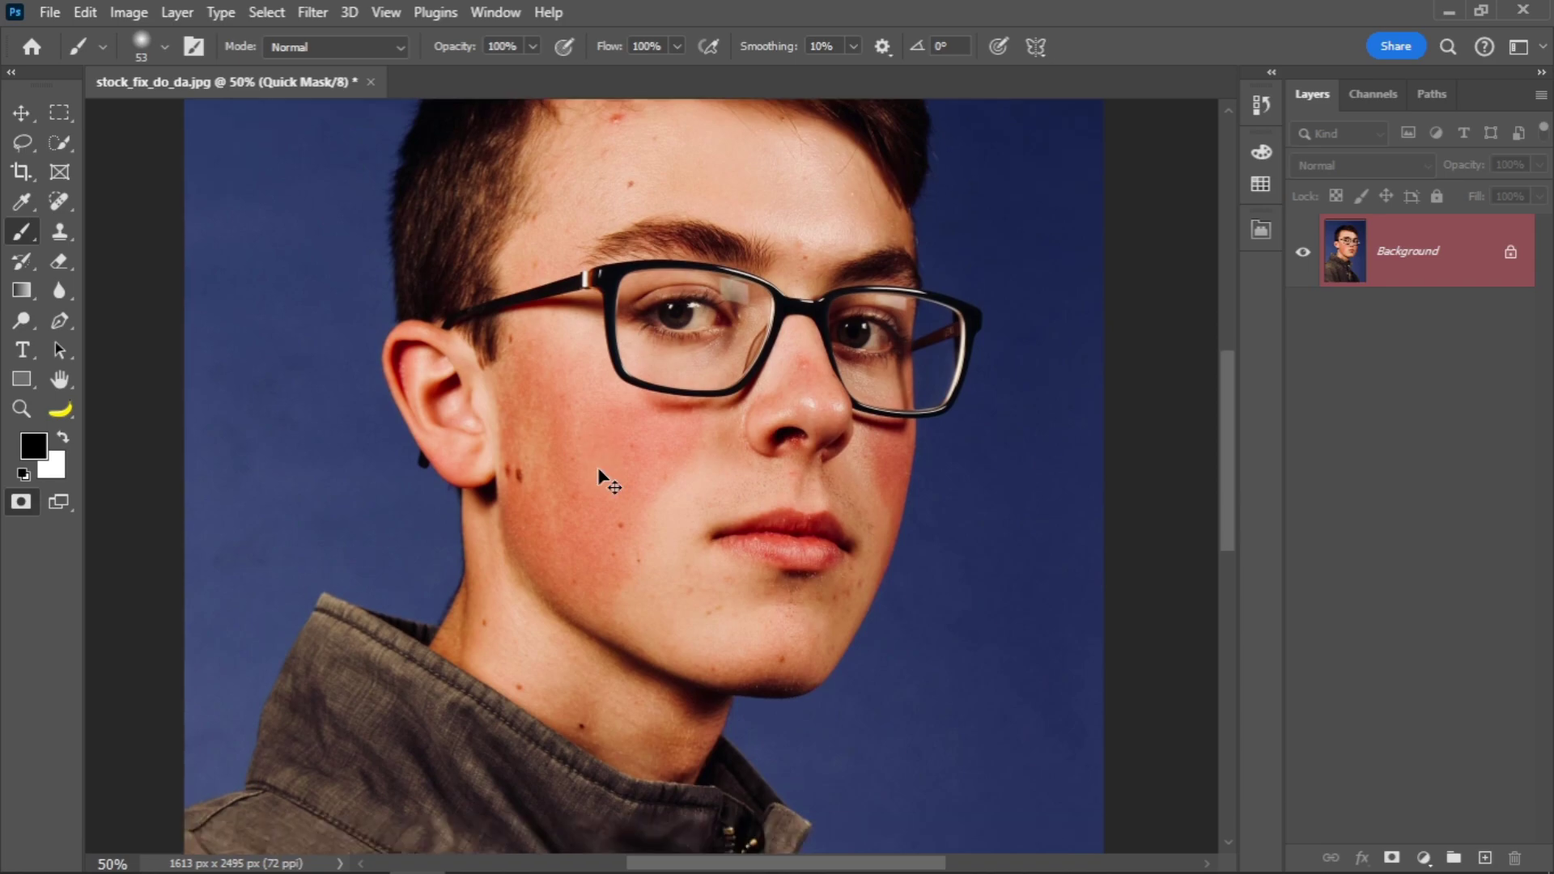
- Paint mask over the reddened left cheek, extending it toward the nose and below the glasses
scroll(601, 469, "up", 1)
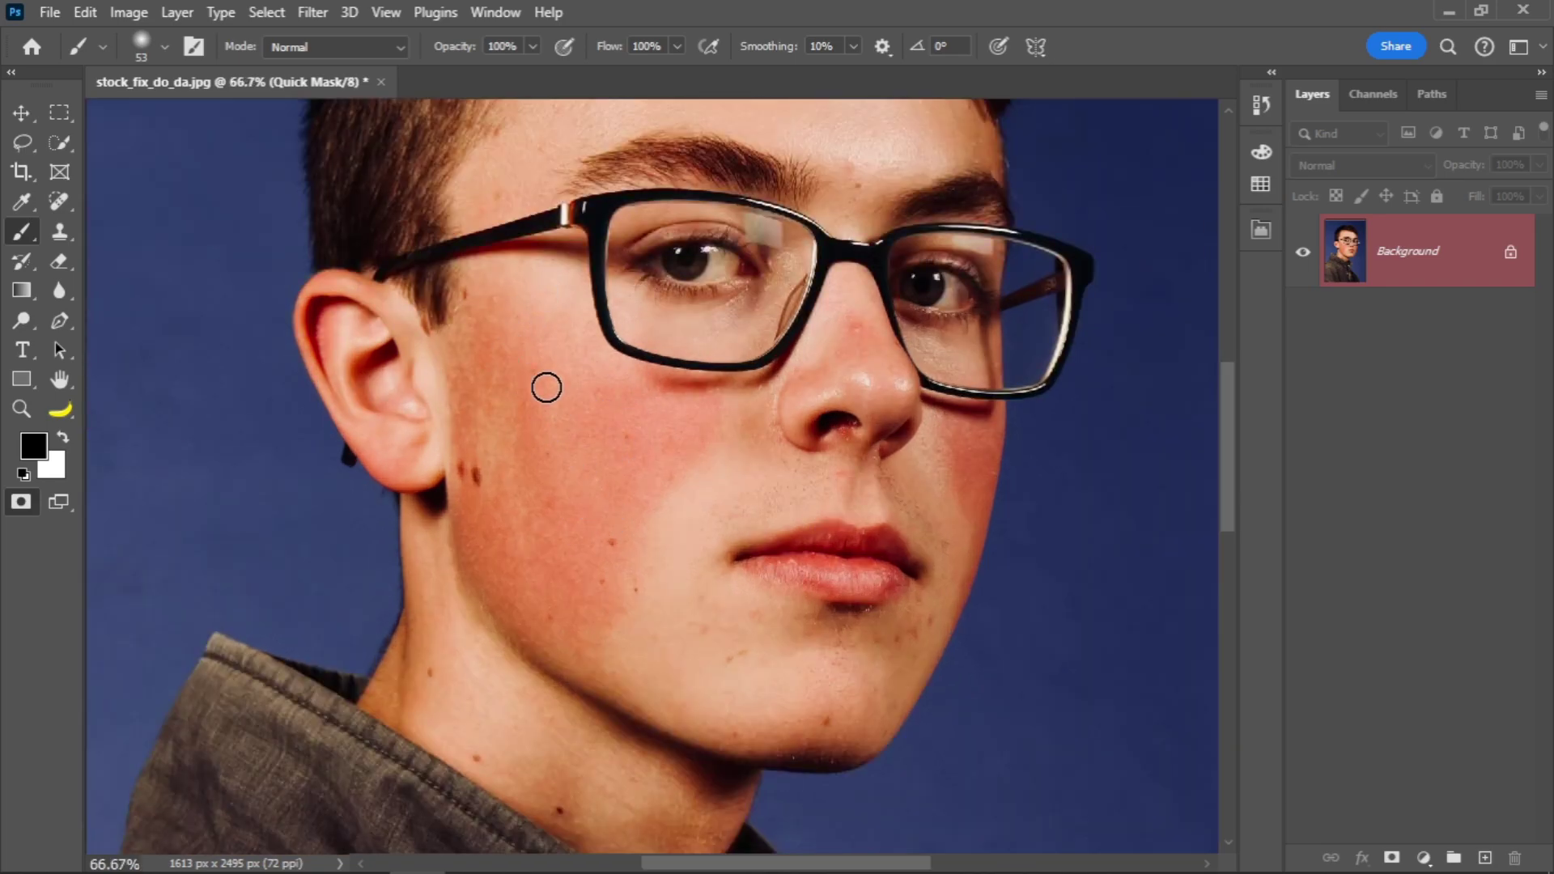
mouse_move(488, 344)
left_mouse_down()
mouse_move(518, 573)
mouse_move(566, 402)
mouse_move(589, 385)
mouse_move(642, 416)
mouse_move(610, 420)
mouse_move(585, 502)
mouse_move(586, 472)
mouse_move(566, 631)
mouse_move(596, 612)
mouse_move(476, 486)
left_mouse_up()
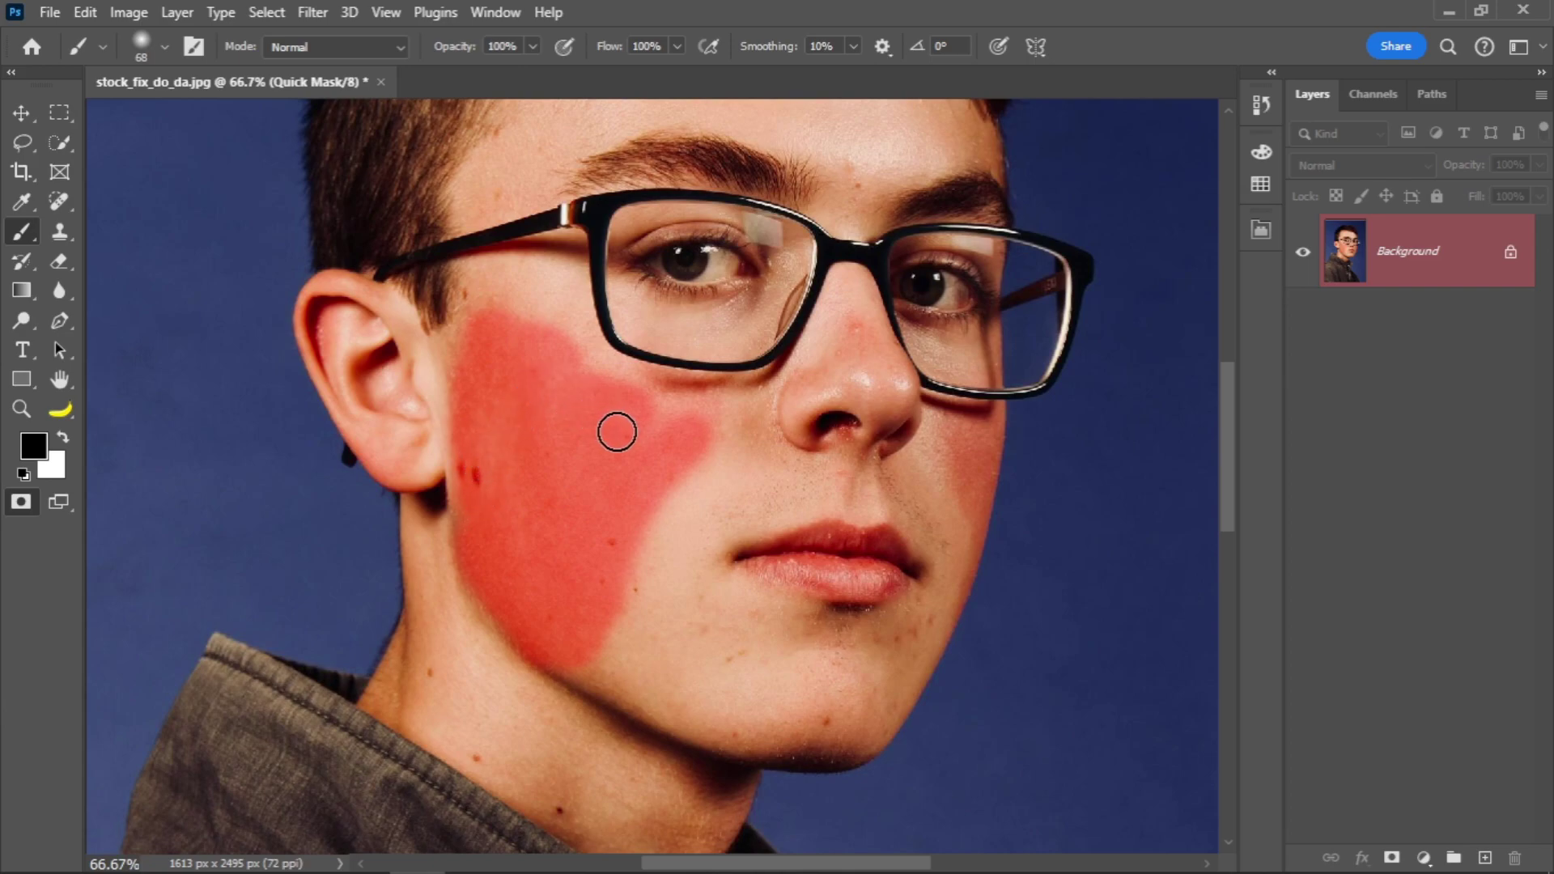
left_click_drag(680, 424, 573, 367)
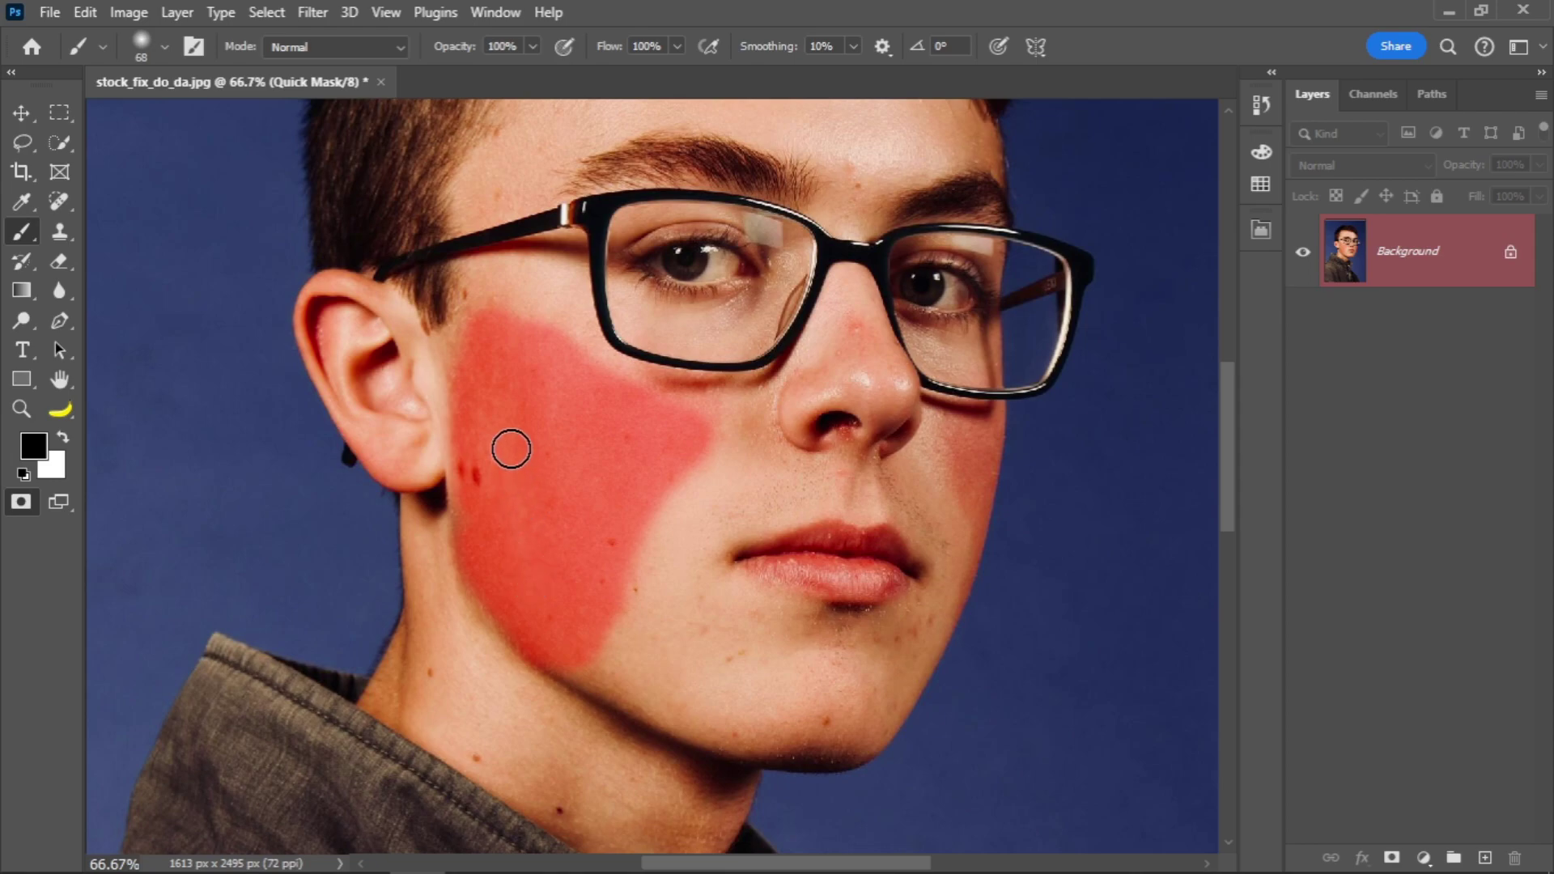
mouse_move(538, 359)
left_mouse_down()
mouse_move(694, 405)
mouse_move(700, 427)
mouse_move(670, 394)
left_mouse_up()
scroll(566, 485, "down", 2)
- With a smaller brush, dab mask on blemishes on the neck, nose bridge, forehead and left temple
key("bracketleft")
key("bracketleft")
key("bracketleft")
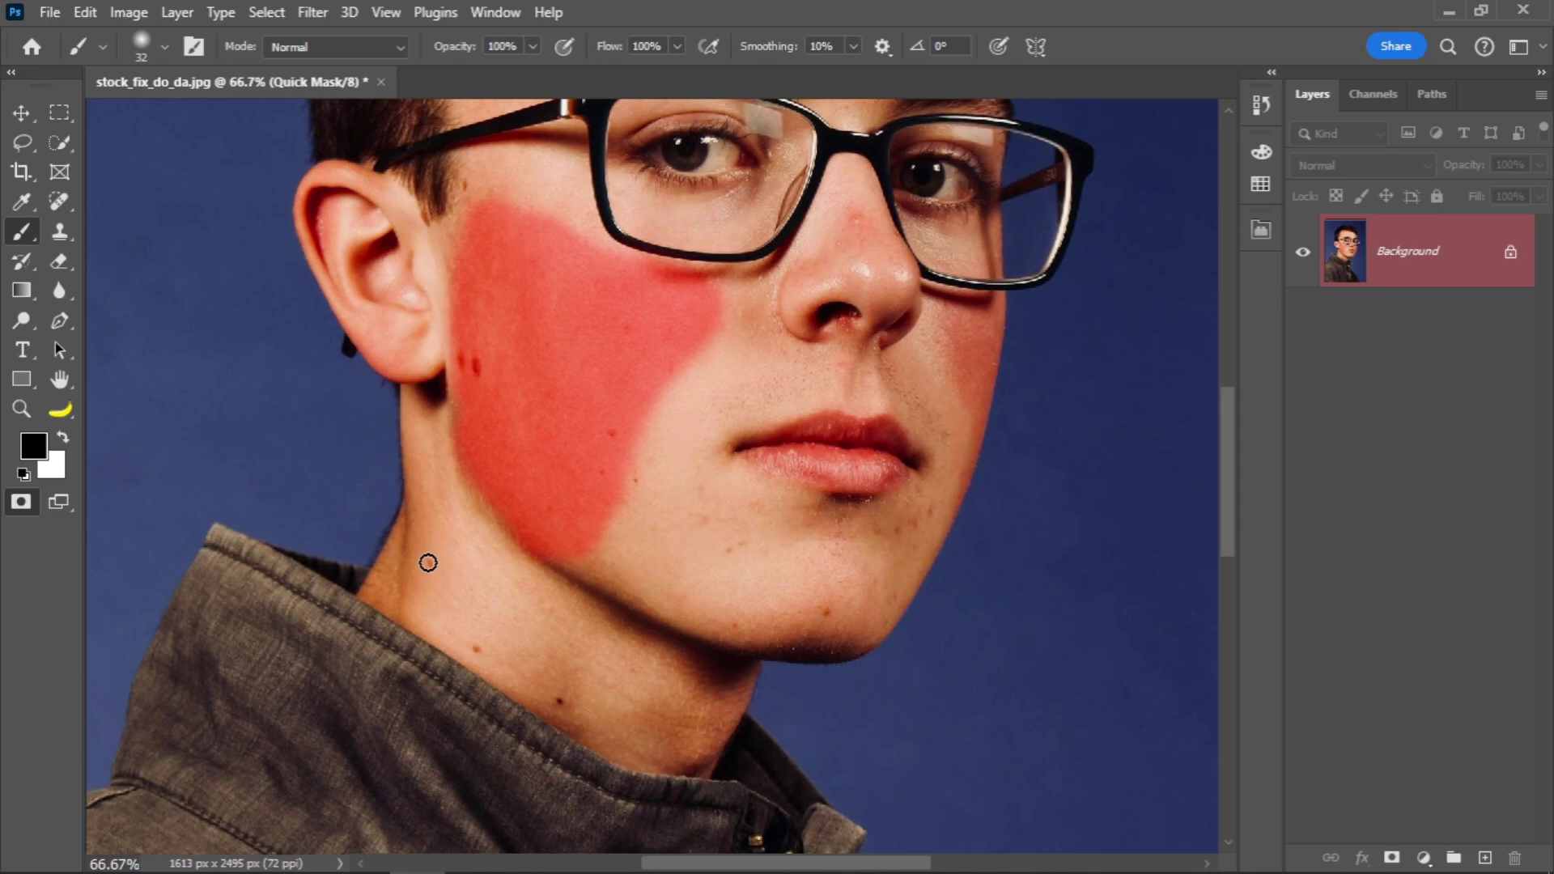
left_click(430, 563)
left_click(480, 656)
left_click(560, 703)
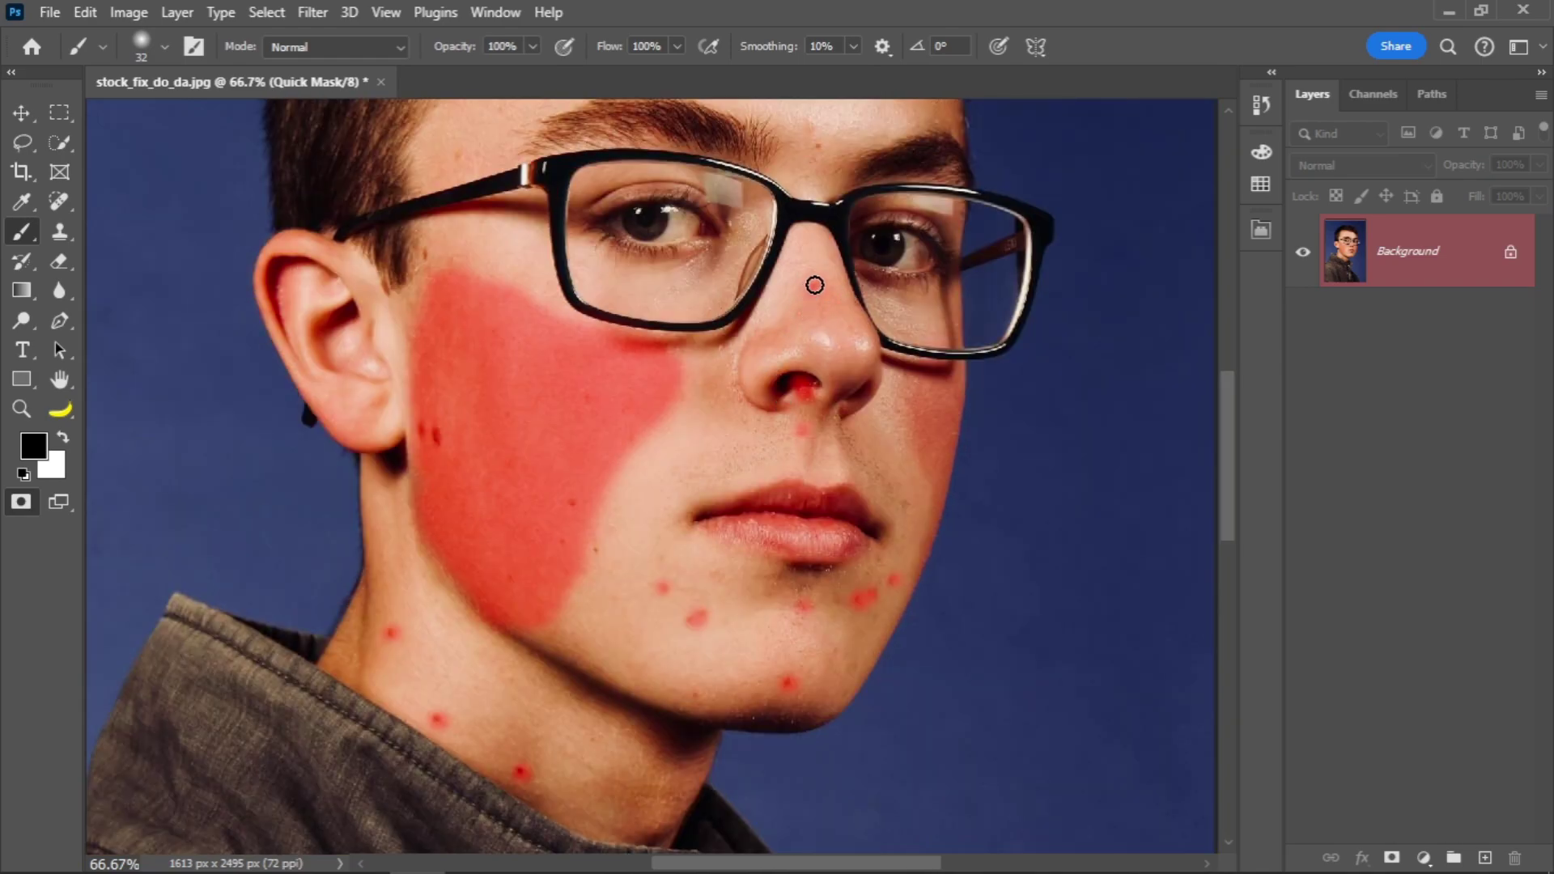
left_click(814, 285)
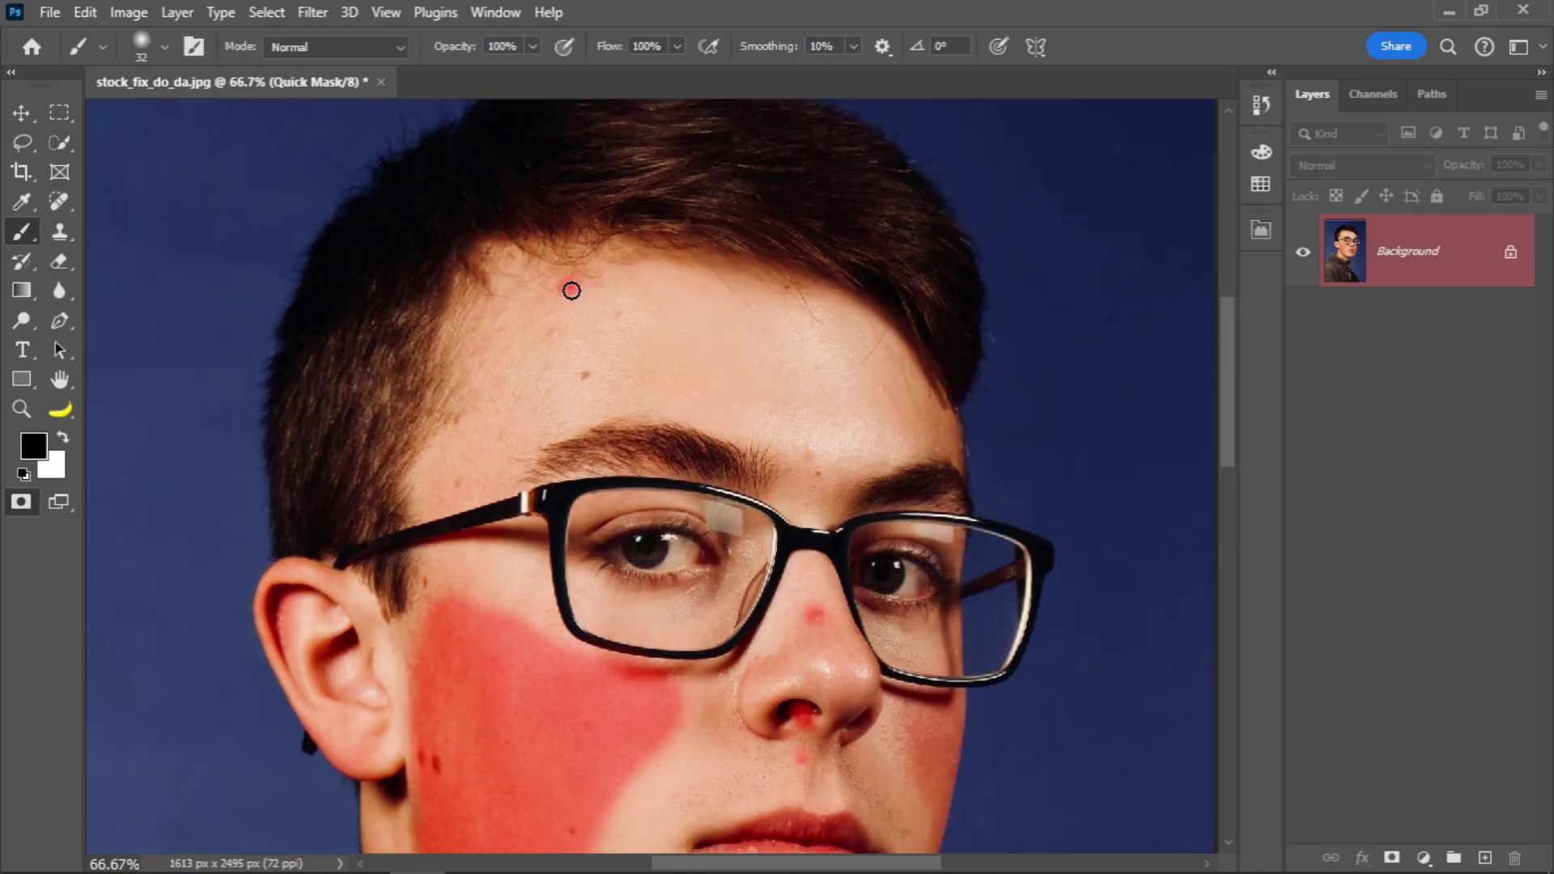
scroll(572, 287, "up", 5)
left_click(572, 288)
left_click(555, 333)
left_click(589, 378)
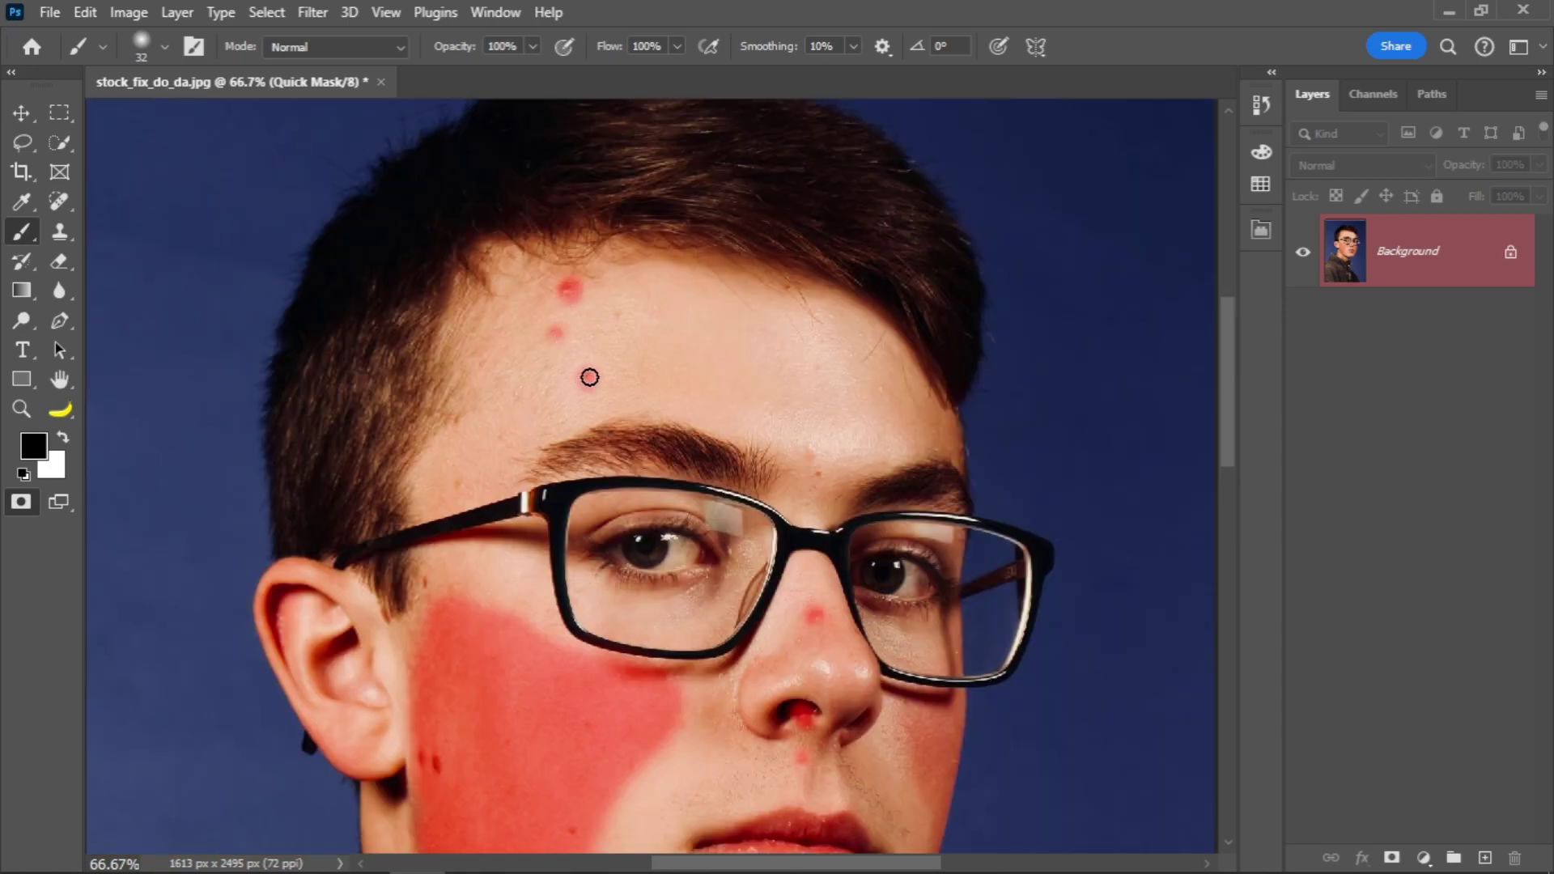
left_click(463, 482)
- Enlarge the brush slightly and mask the right cheek edge under the glasses
scroll(915, 434, "down", 4)
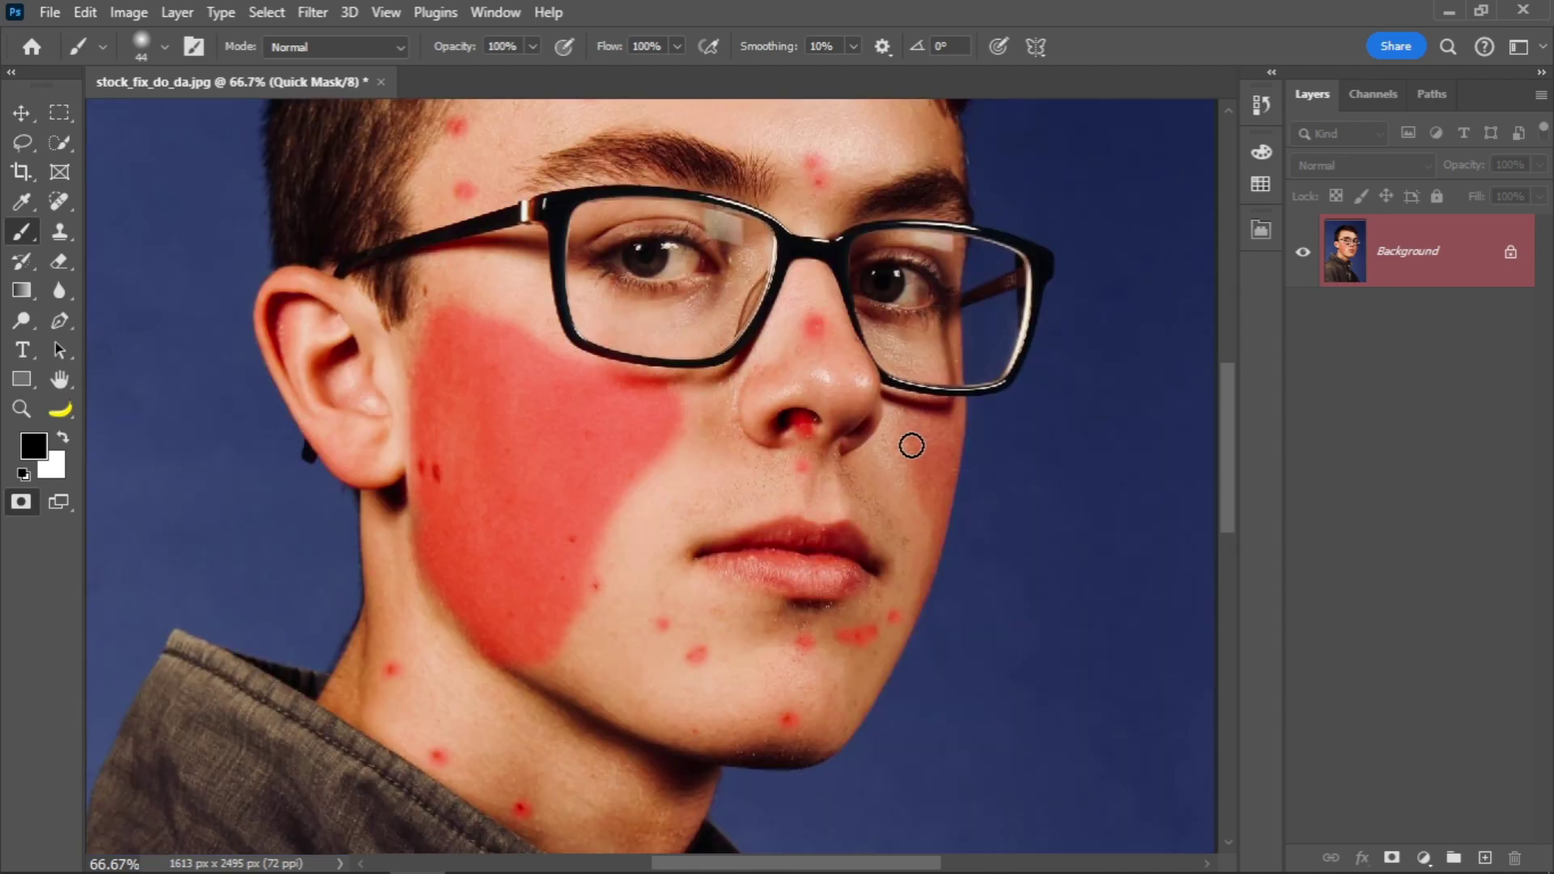
key("bracketright")
mouse_move(906, 399)
left_mouse_down()
mouse_move(947, 484)
mouse_move(926, 499)
left_mouse_up()
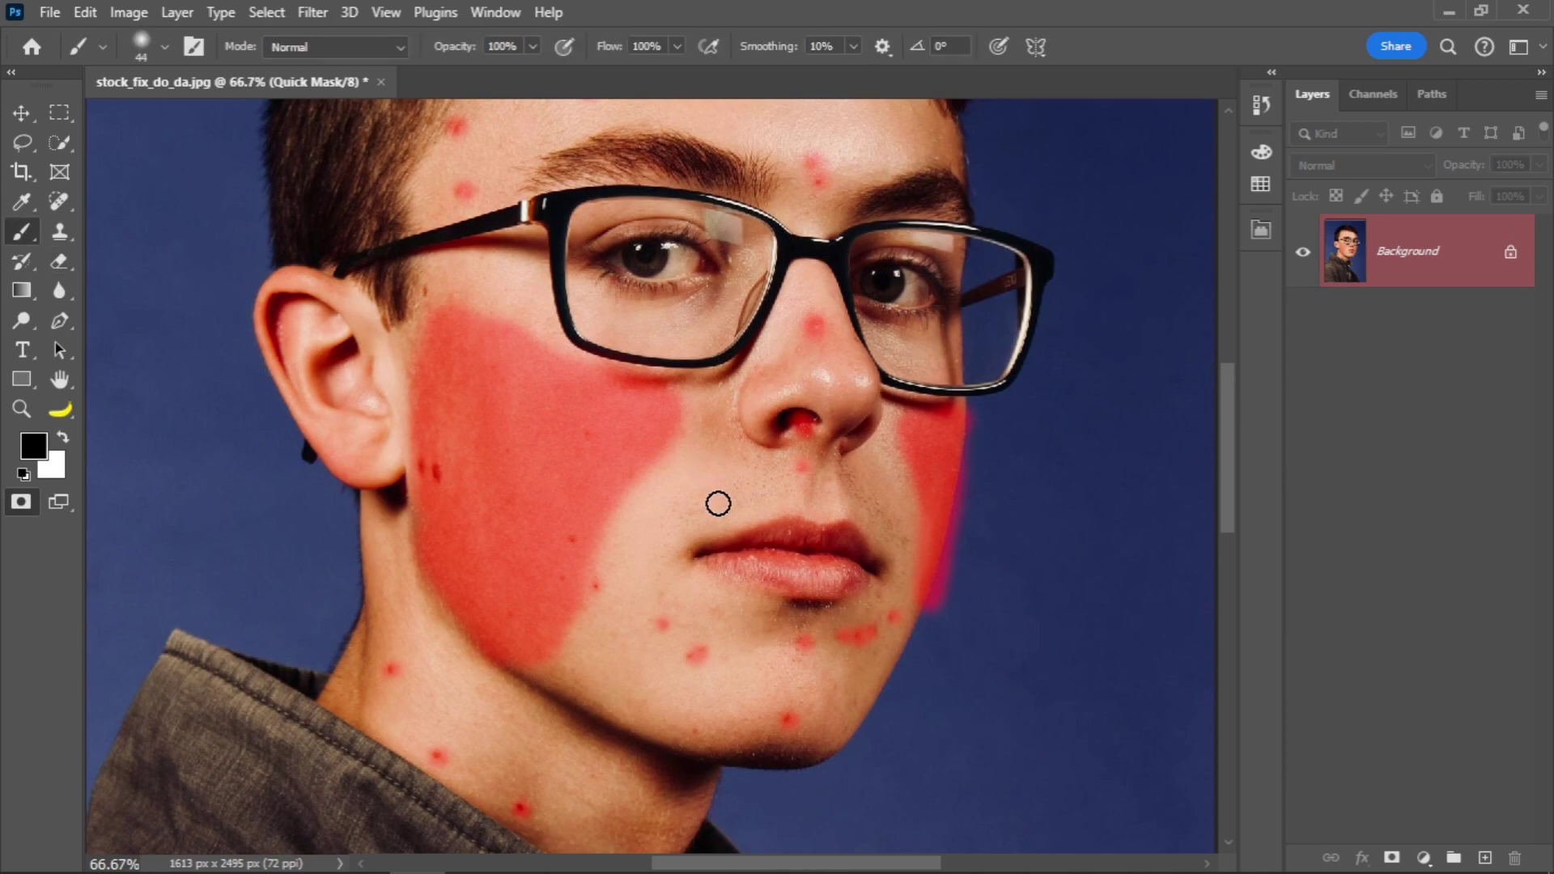
- Zoom to 100% and erase the stray mask fringe along the jaw edge with the standard Eraser
key("e")
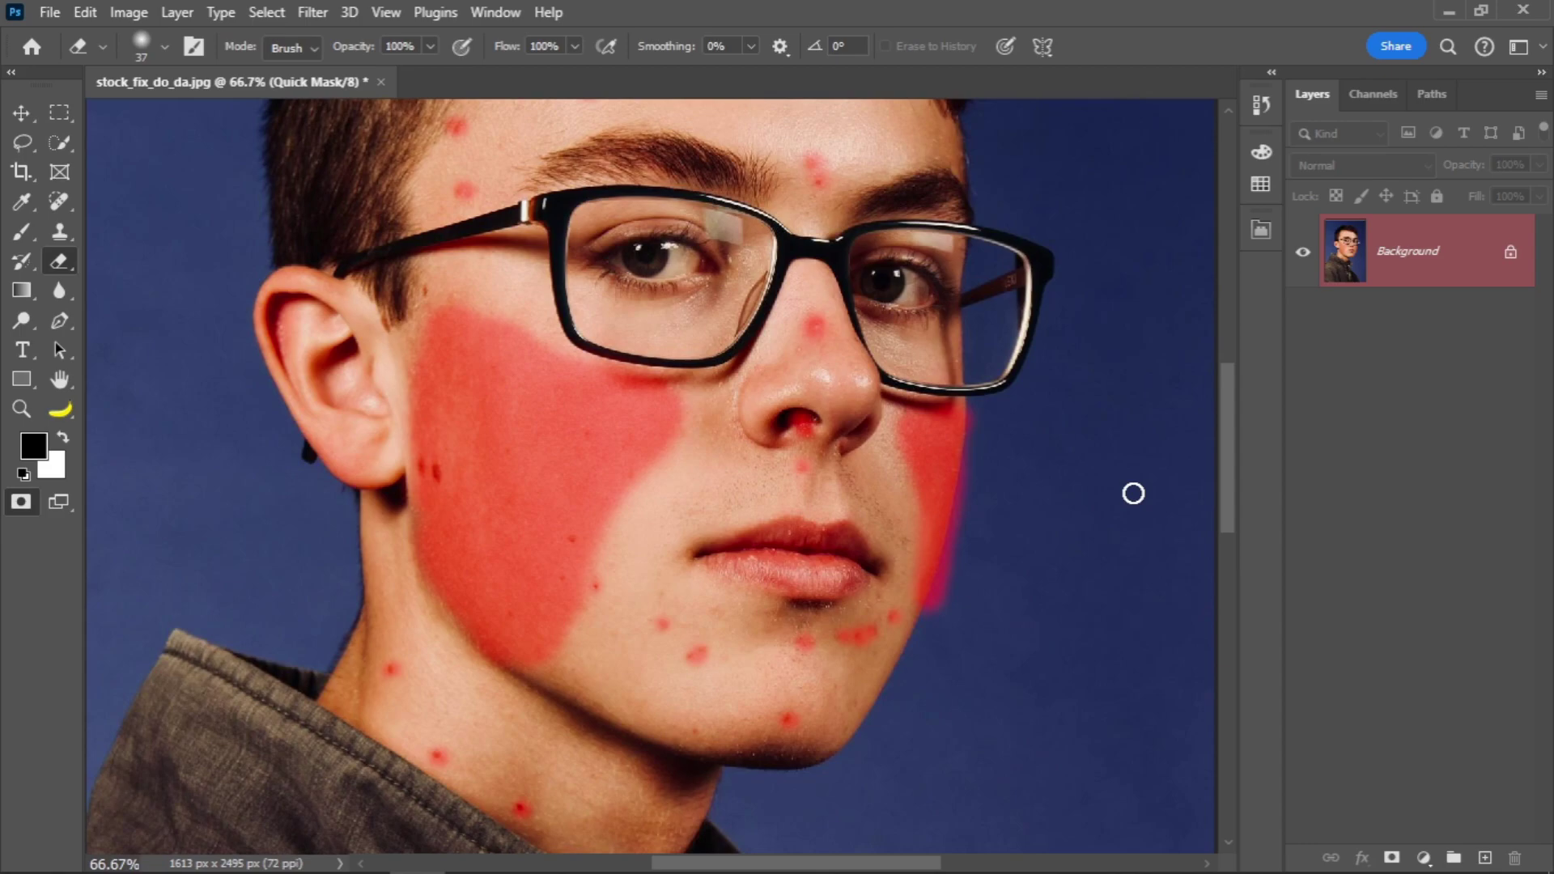
right_click(56, 264)
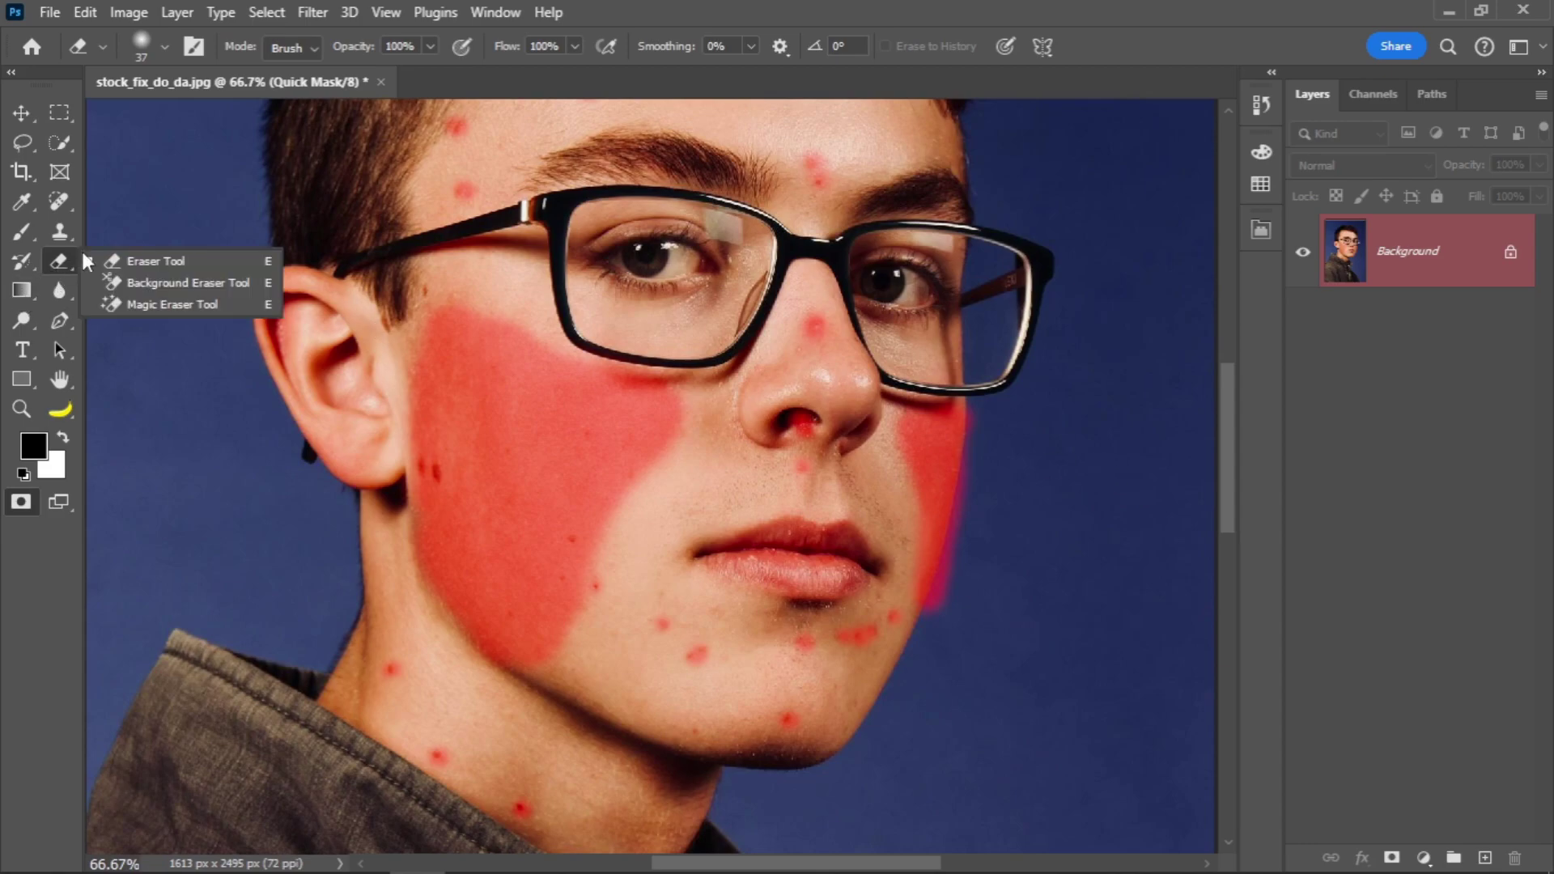
left_click(192, 261)
left_click(138, 42)
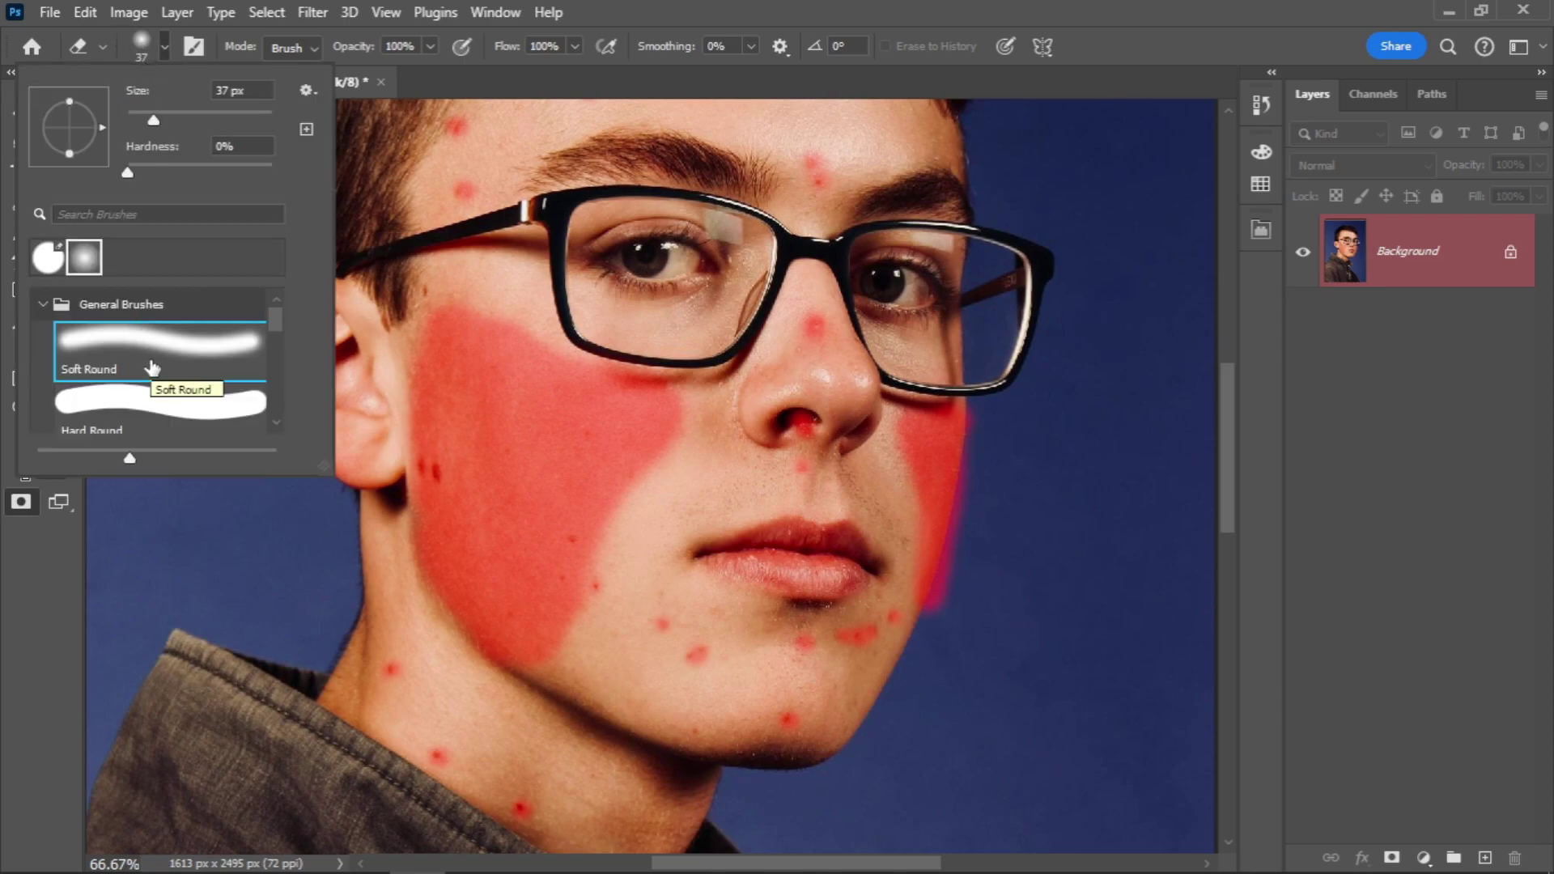
key("ctrl+plus")
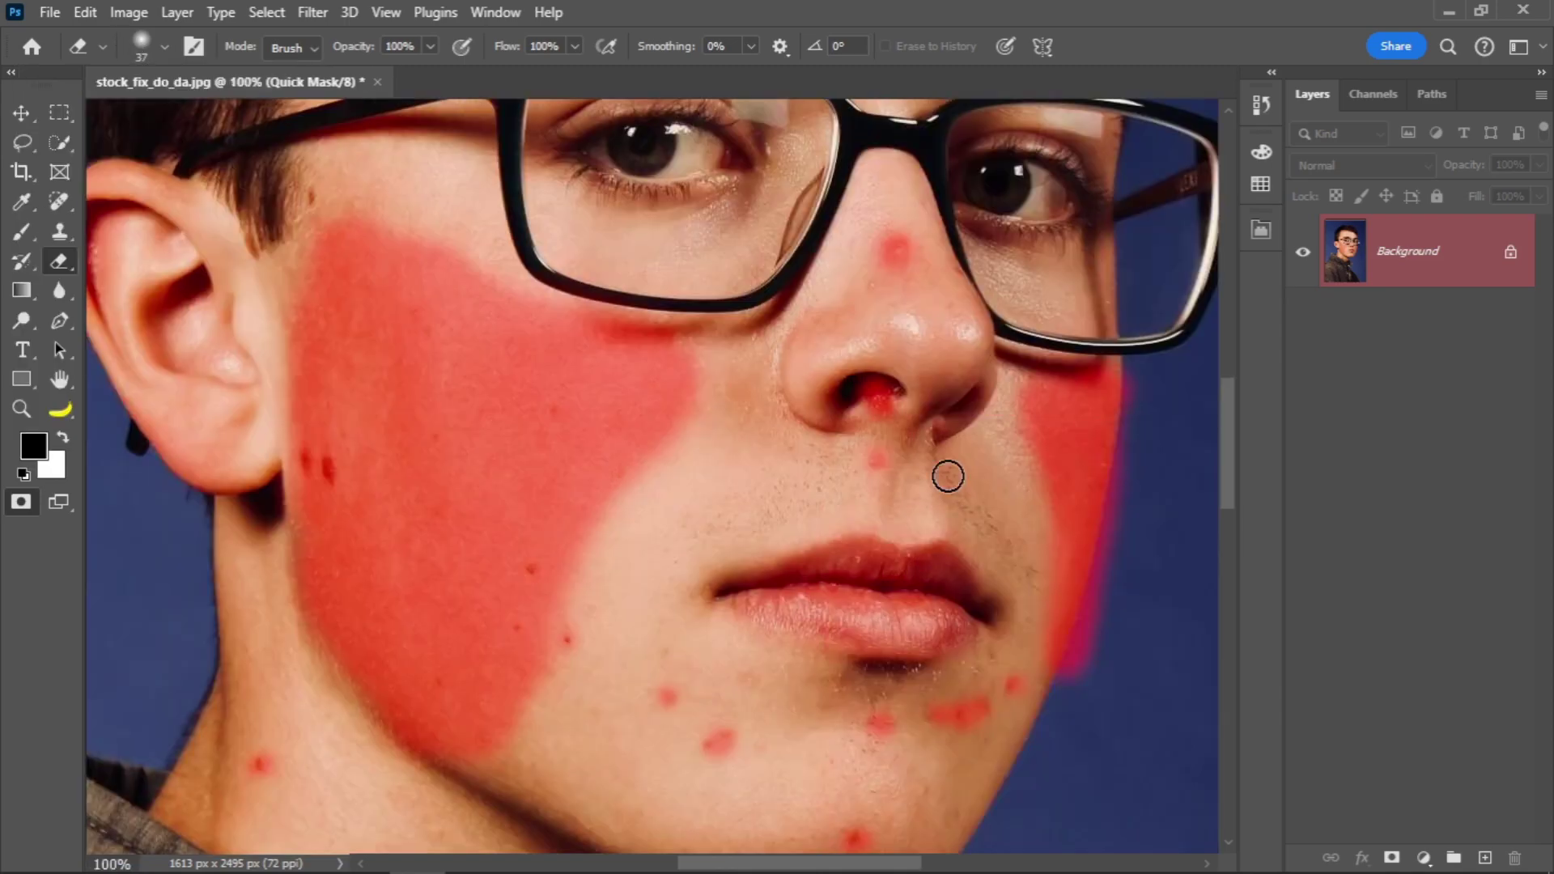
left_click_drag(1101, 463, 1028, 438)
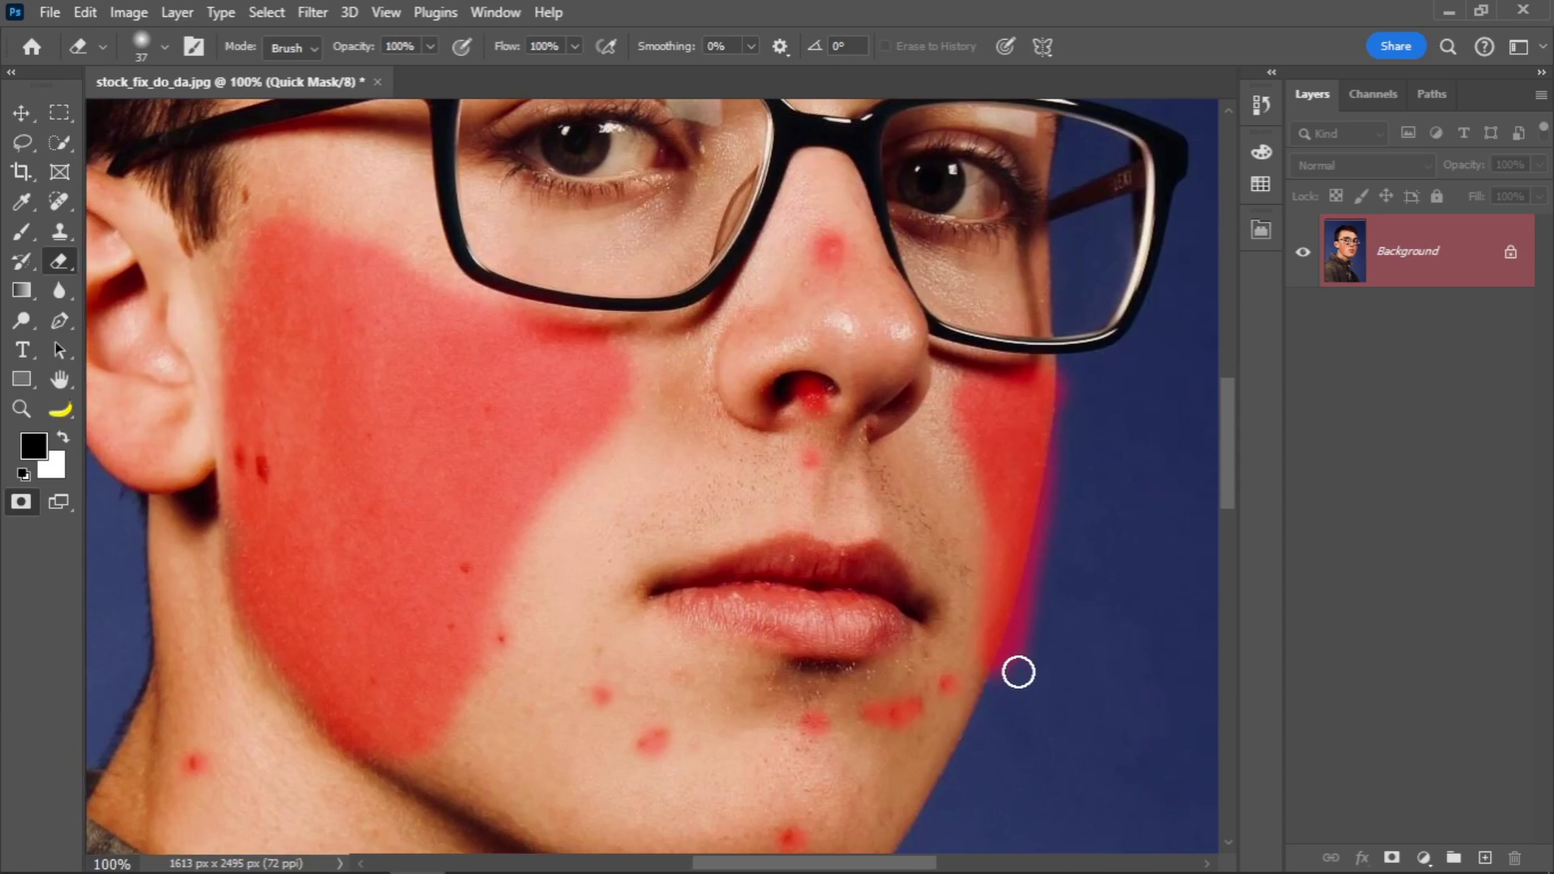
left_click_drag(1024, 657, 1071, 458)
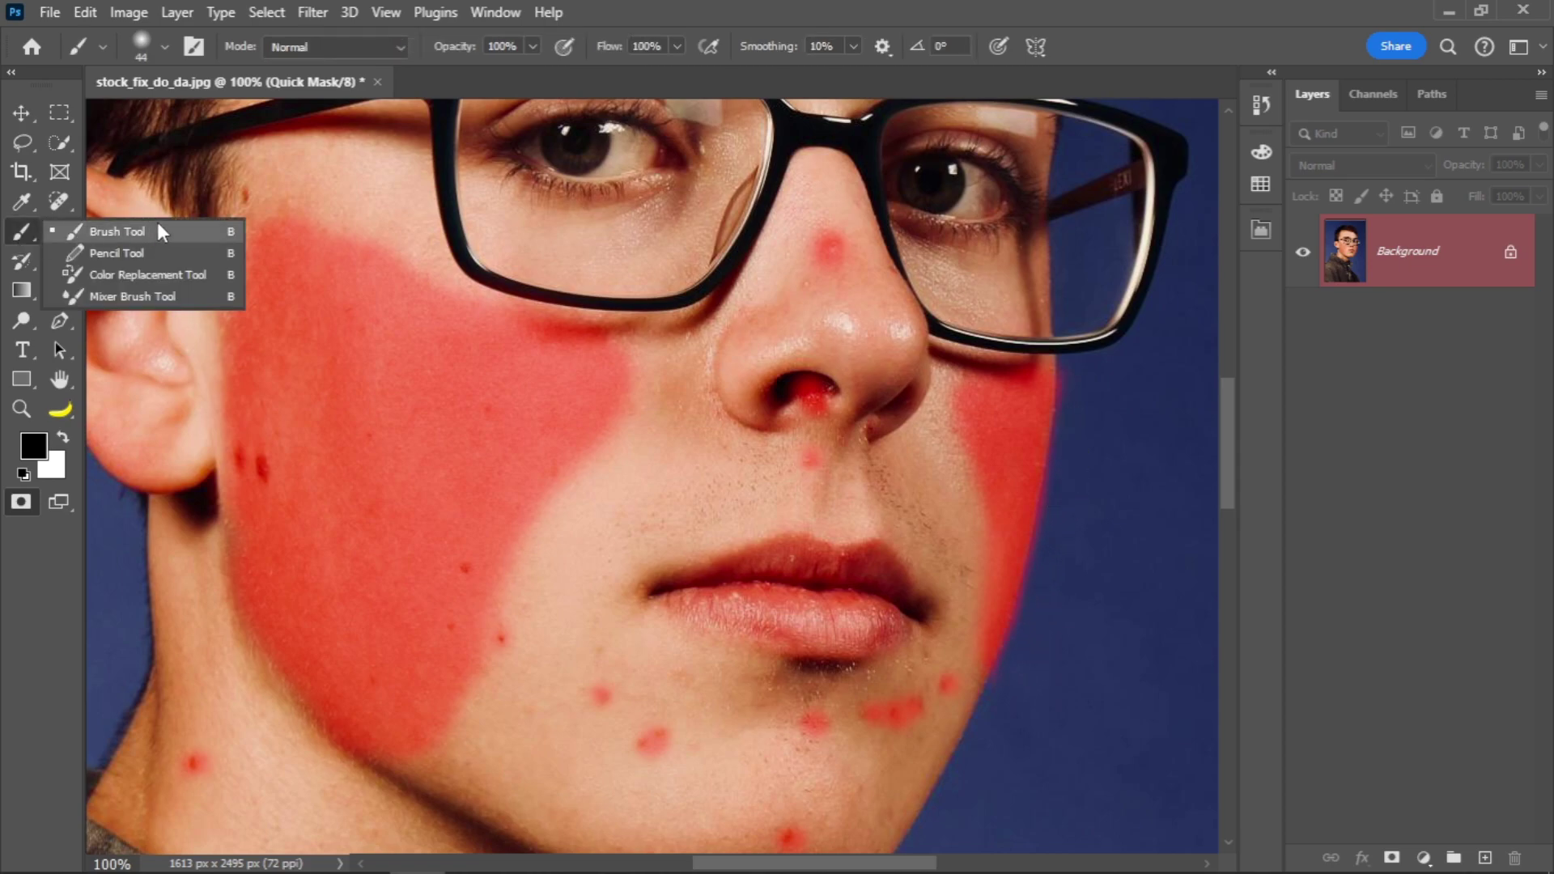
- Return to the Brush tool, shrink it from 44 to 16 px, and zoom out
left_click(160, 230)
right_click(893, 292, "alt")
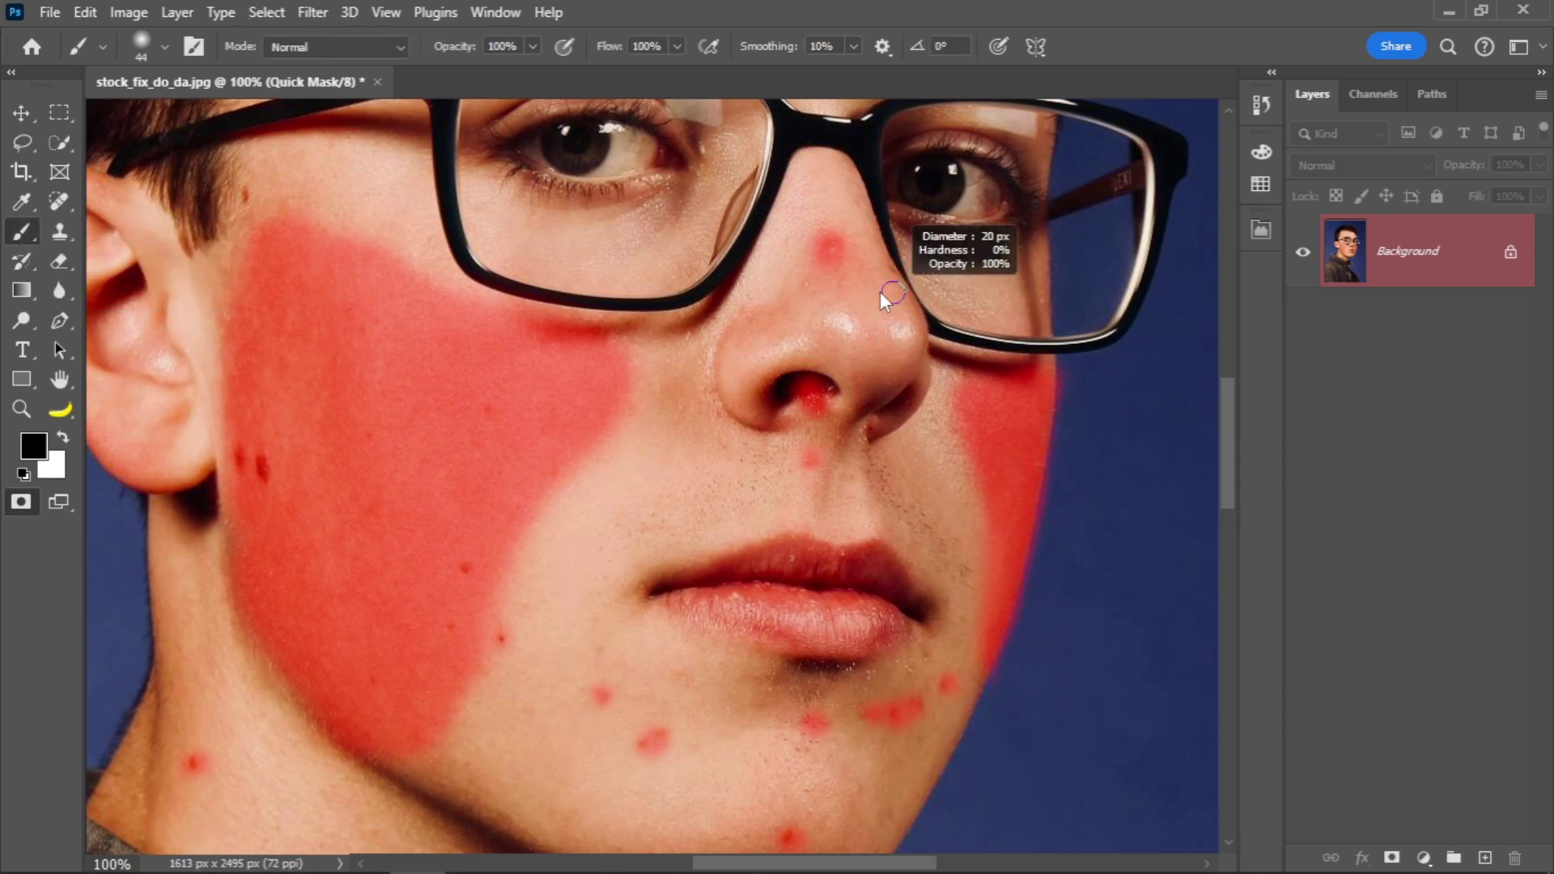
left_click_drag(884, 296, 895, 272)
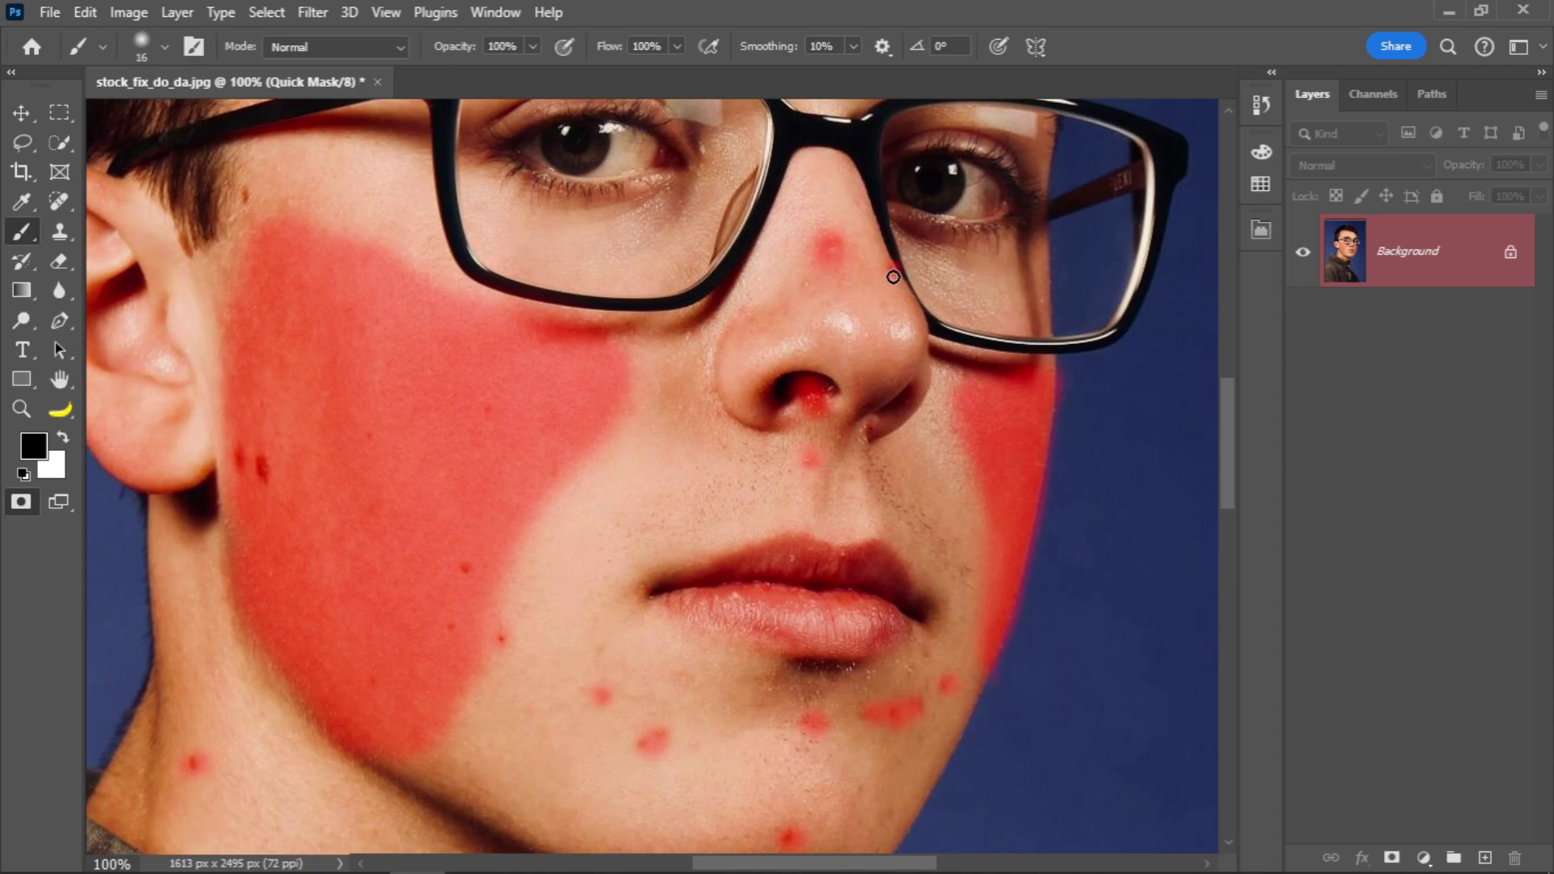
key("ctrl+minus")
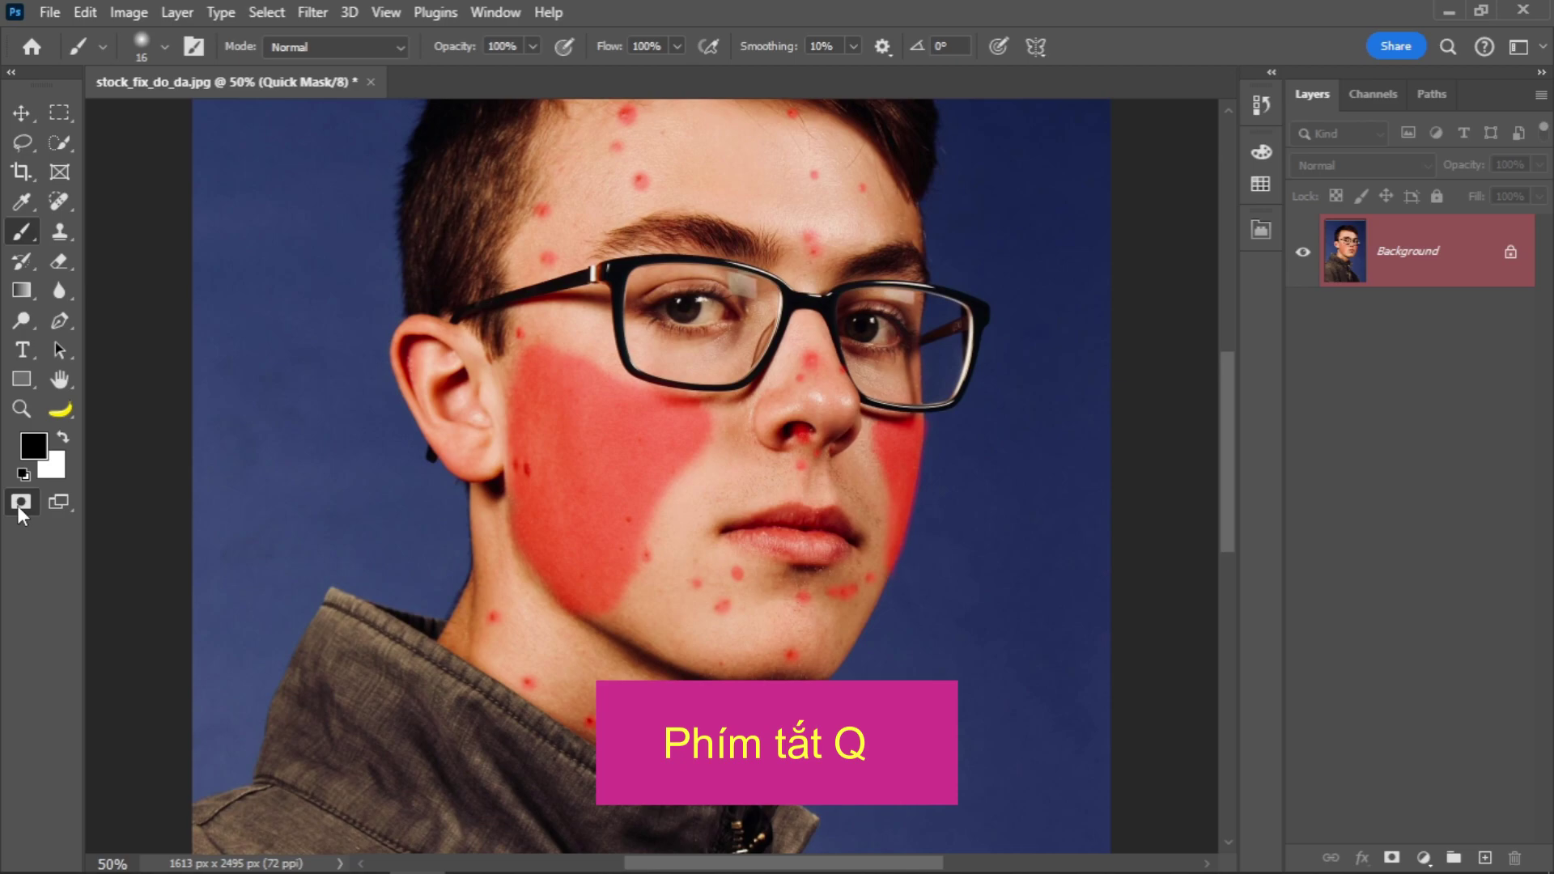
- Exit Quick Mask, invert the selection with Shift+F7, and zoom back to 50%
key("q")
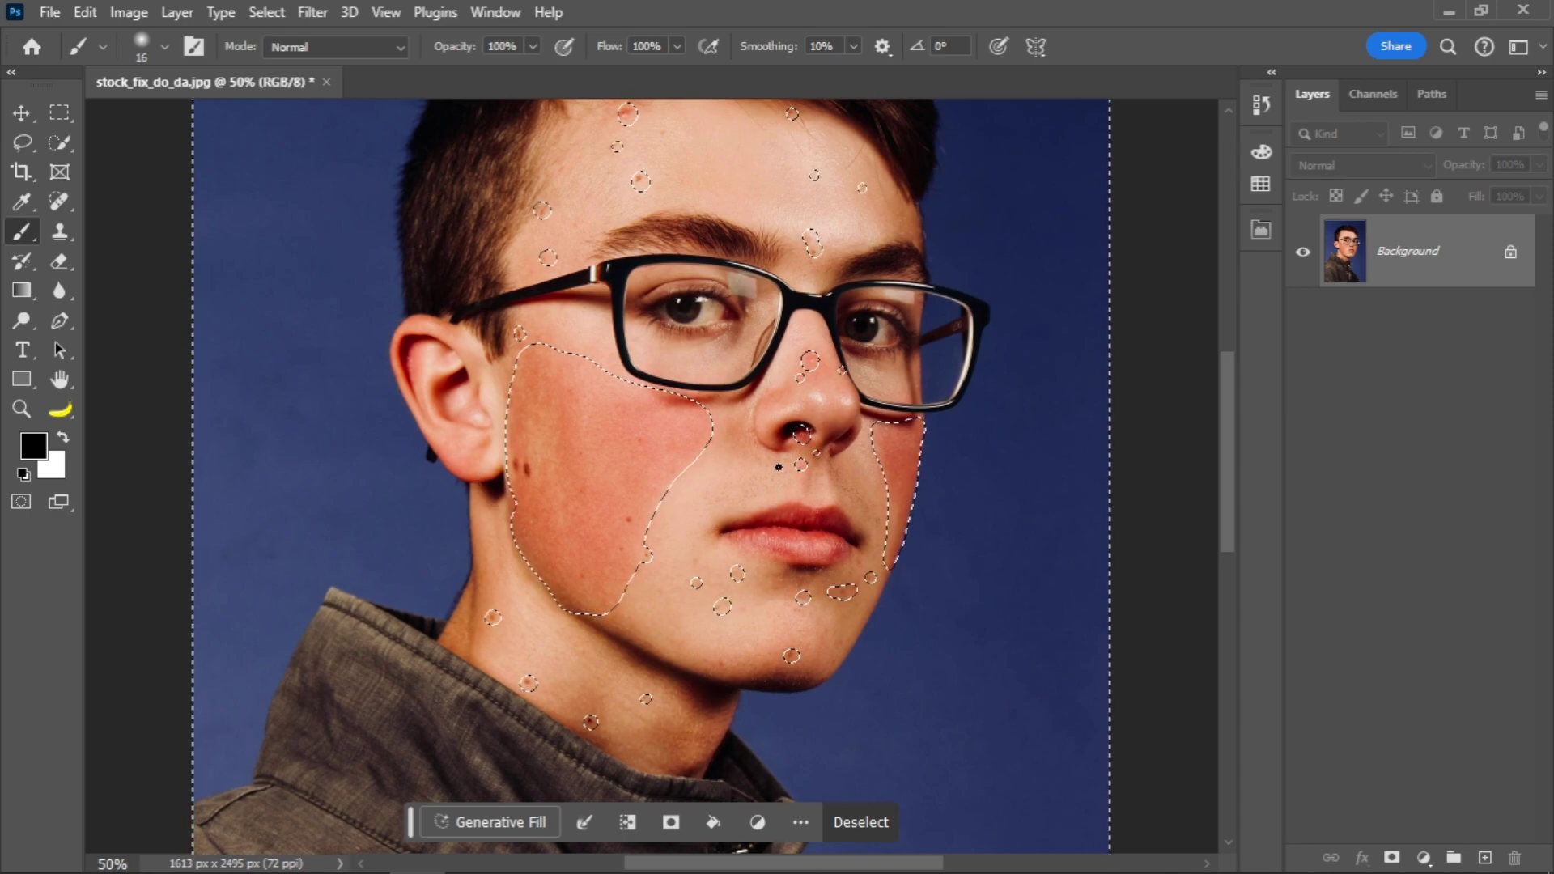
scroll(781, 476, "down", 2)
scroll(781, 478, "down", 2)
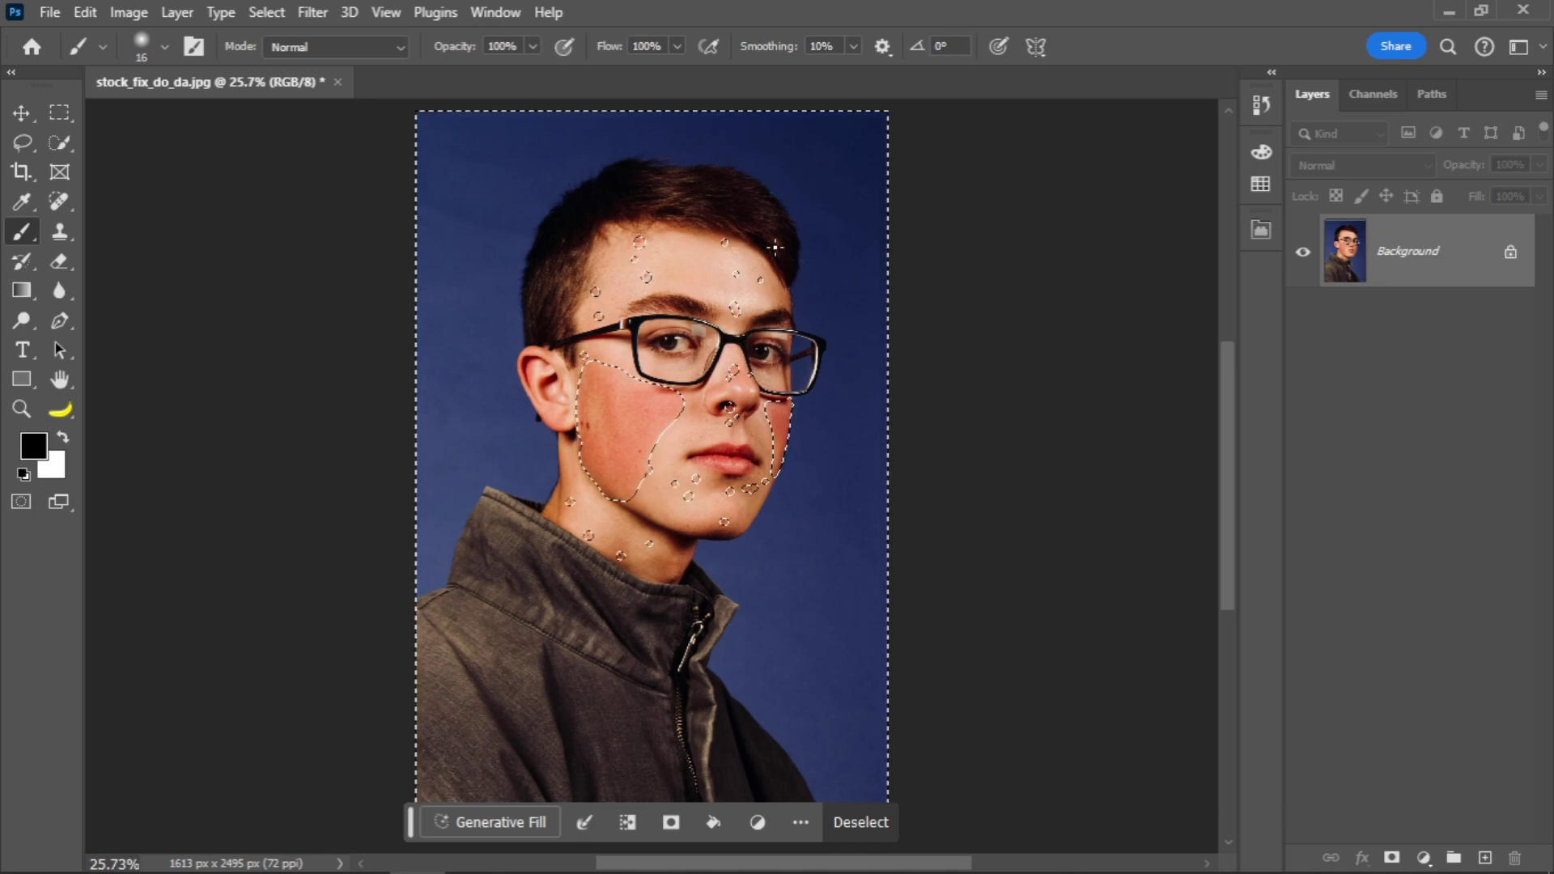
key("shift+F7")
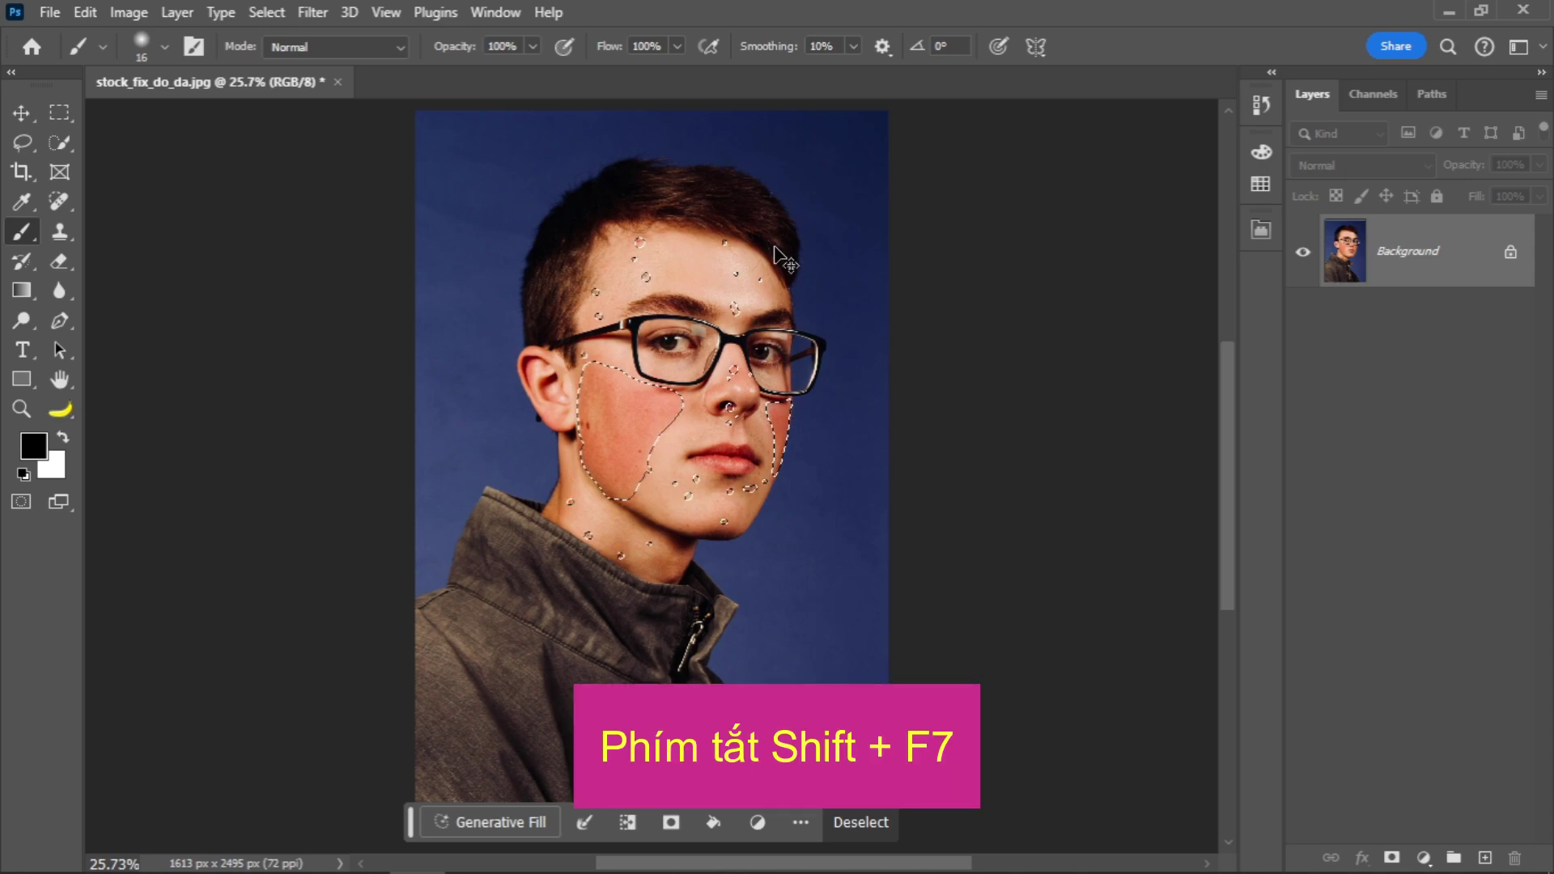
key("ctrl+plus")
key("ctrl+plus")
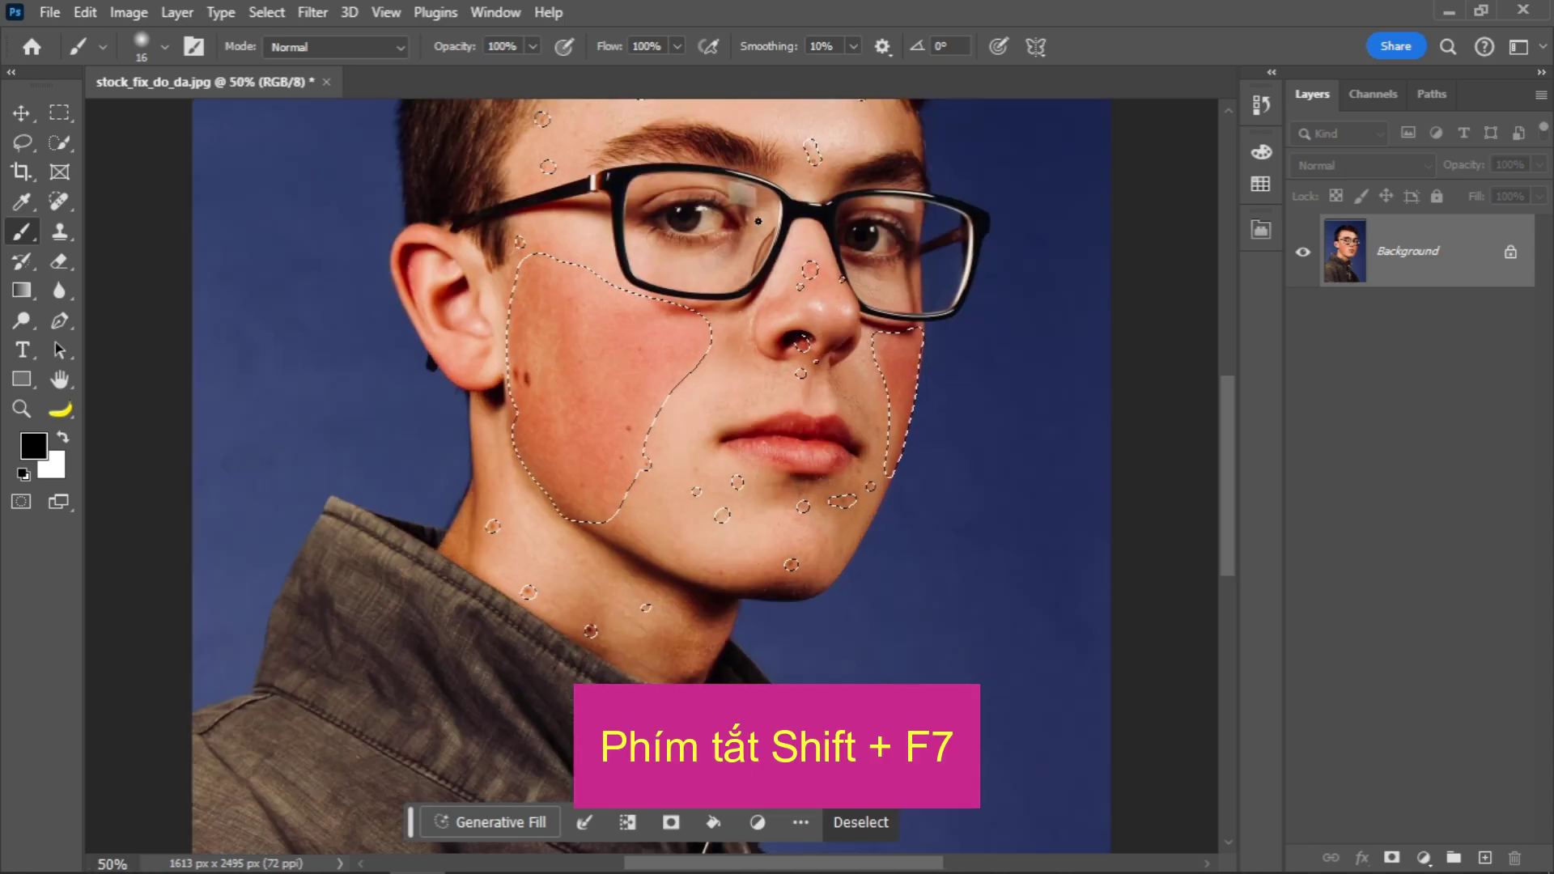
scroll(825, 279, "up", 1)
scroll(881, 310, "up", 1)
scroll(882, 310, "up", 1)
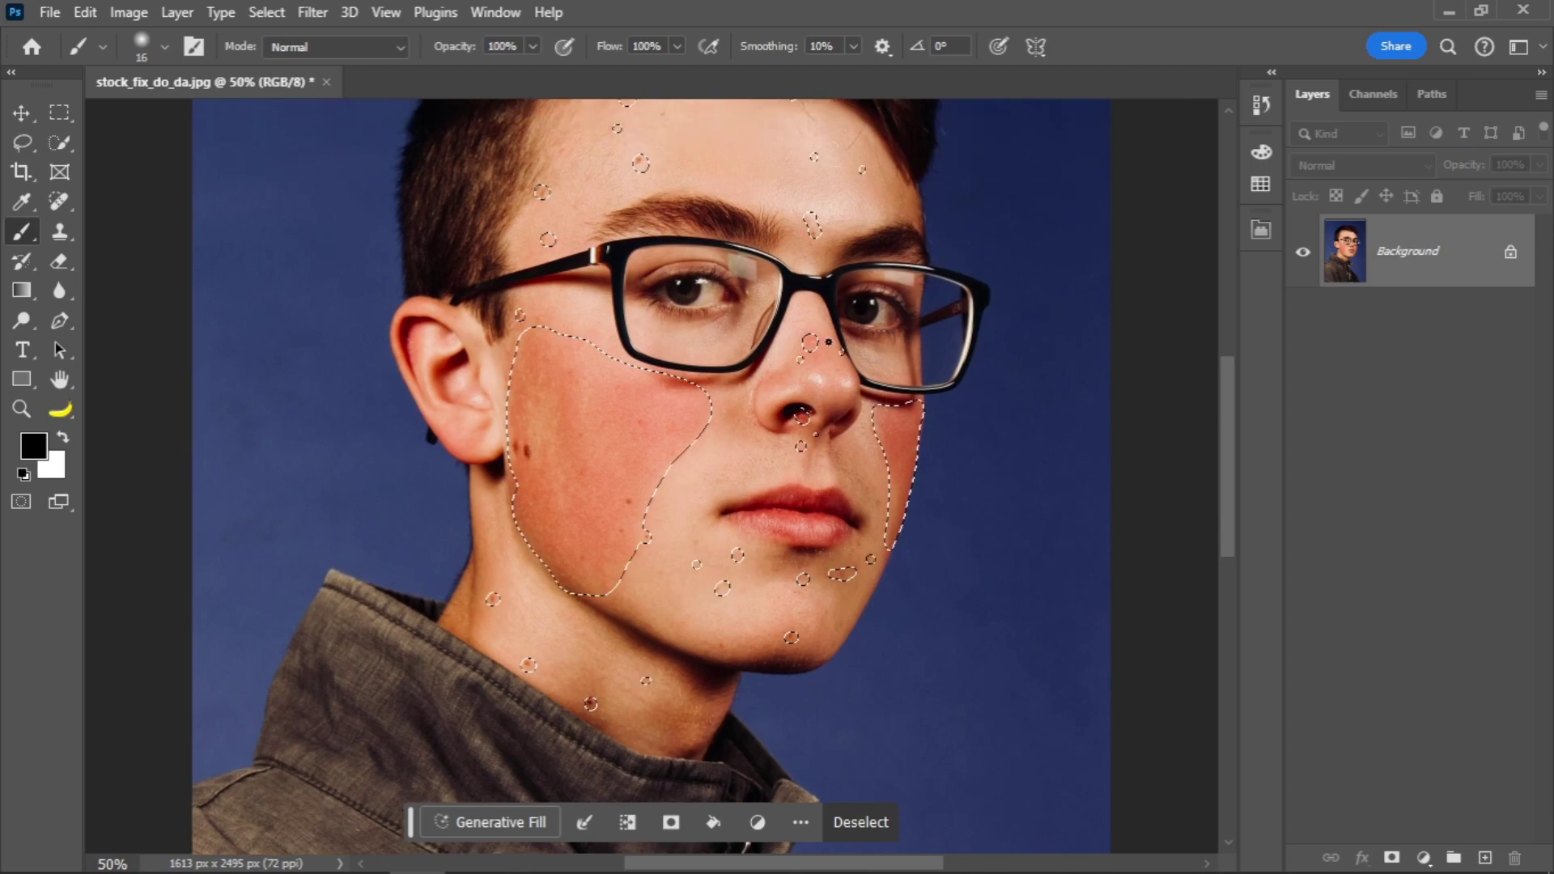
scroll(485, 802, "up", 1)
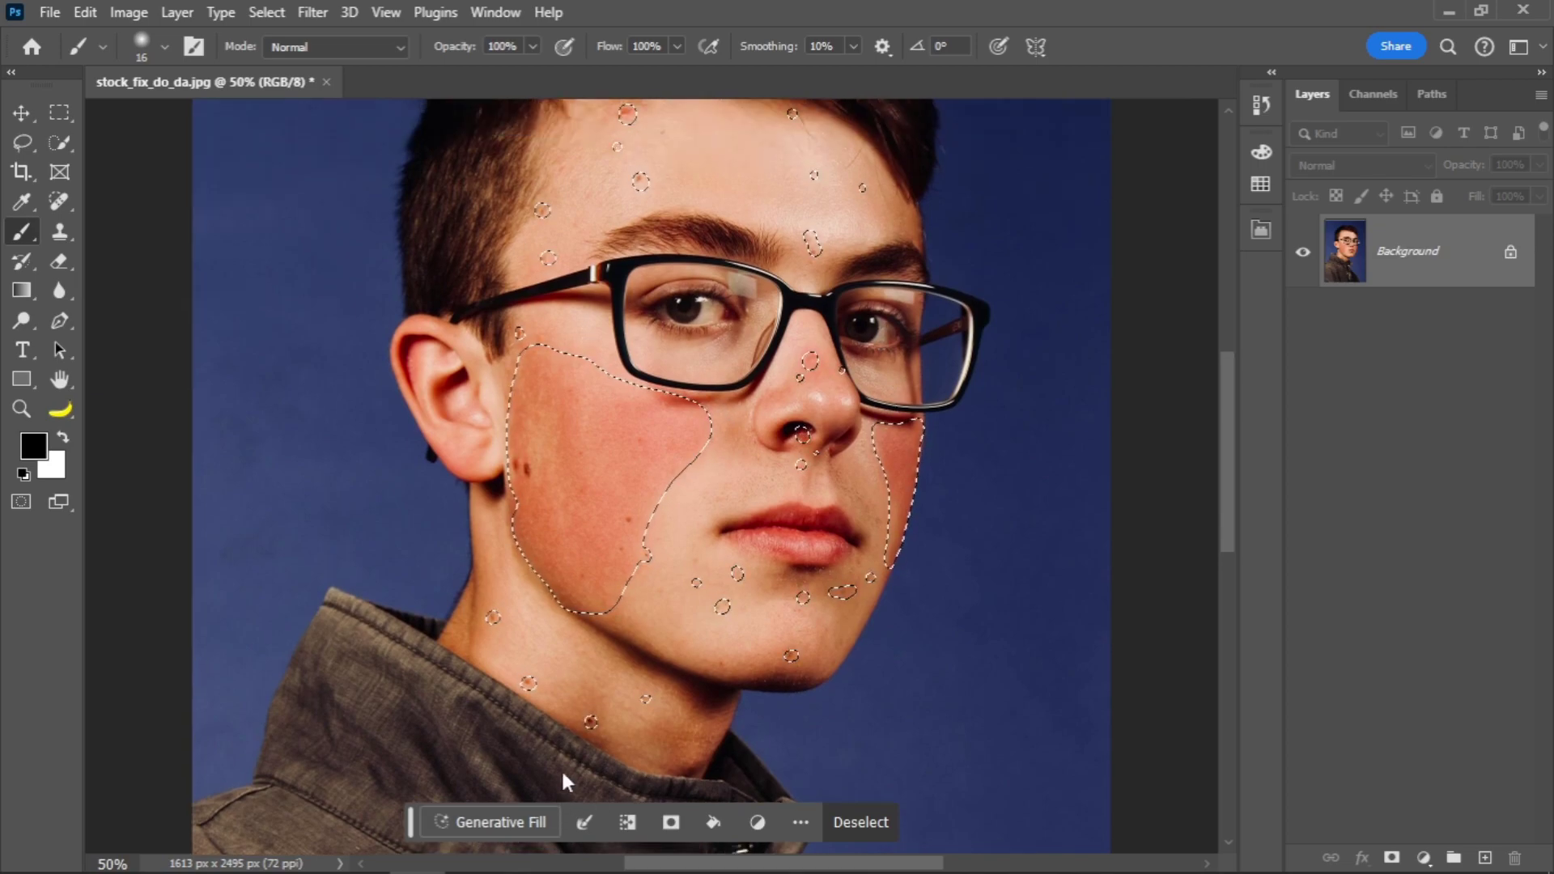
- Run Generative Fill with an empty prompt on the selected cheeks and blemishes
left_click(513, 833)
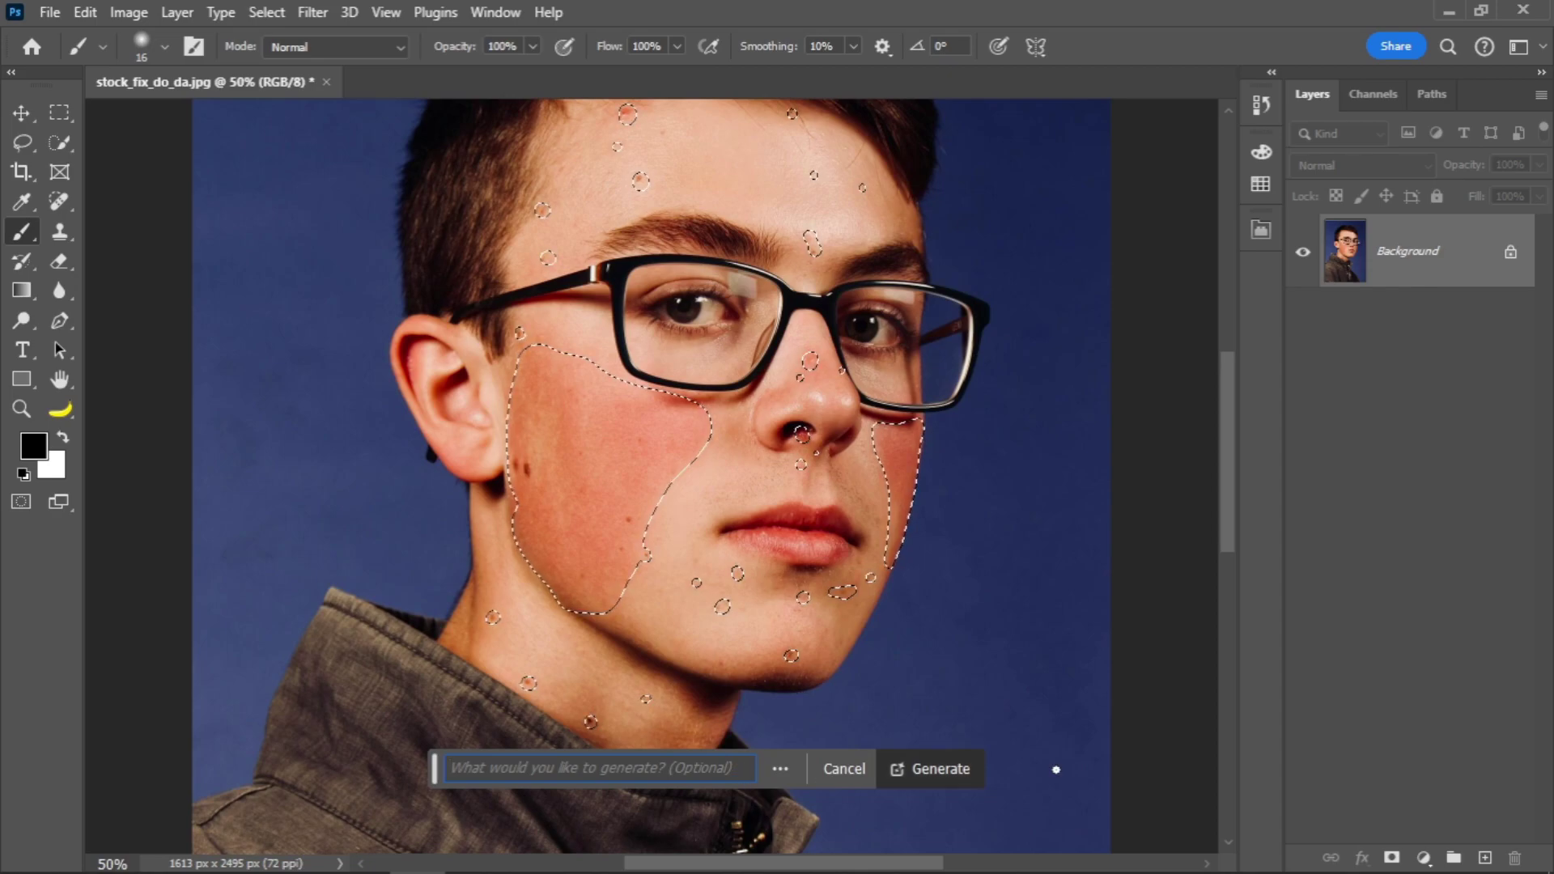
left_click(939, 779)
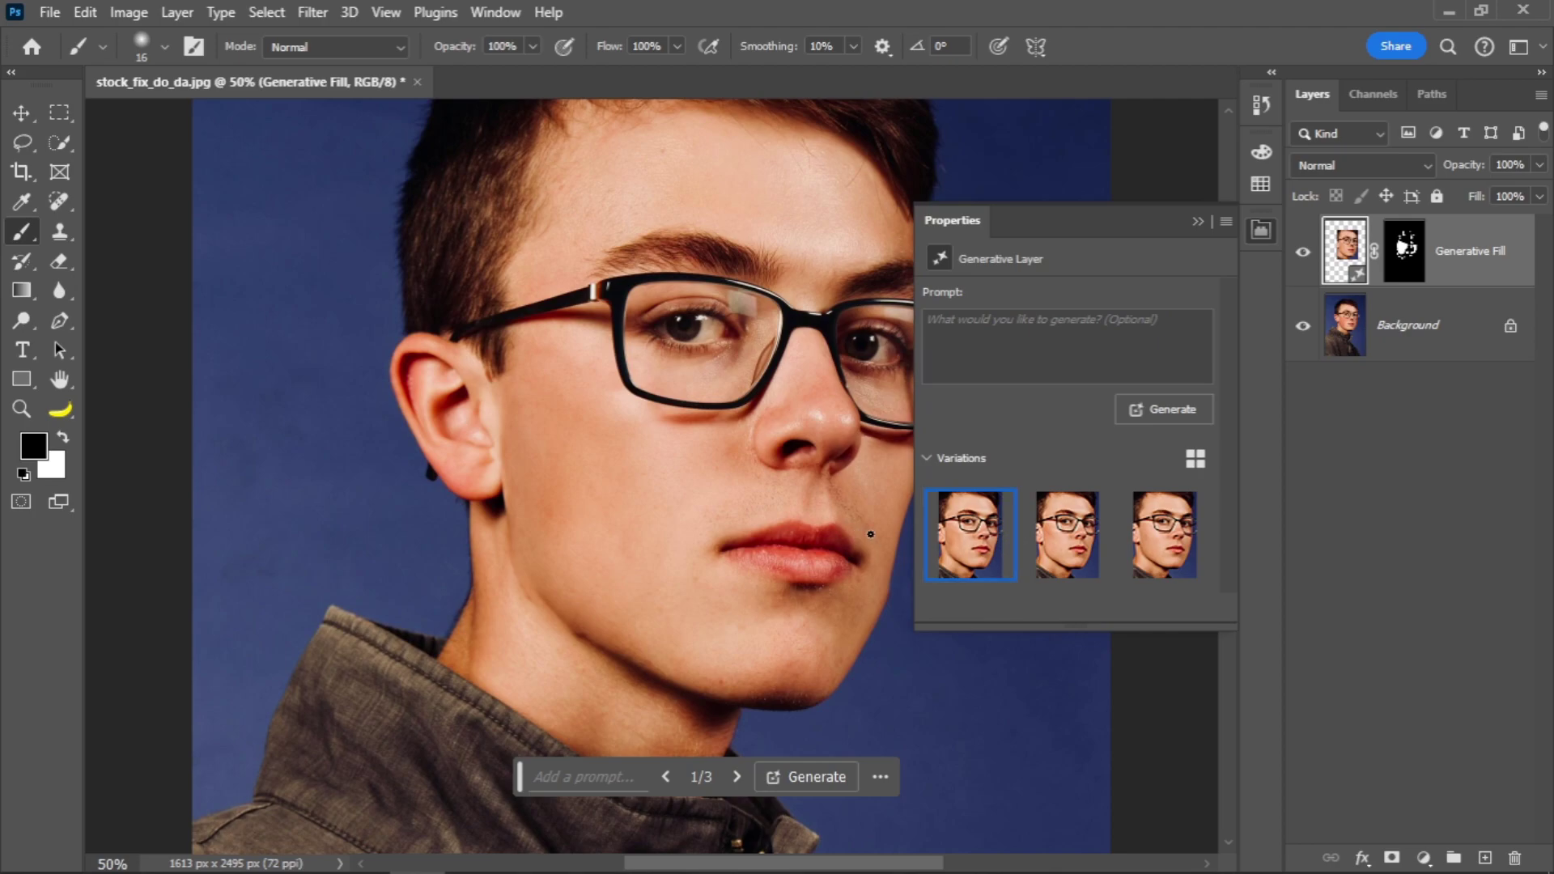
- Preview the second and third Generative Fill variations on the face
left_click(1061, 547)
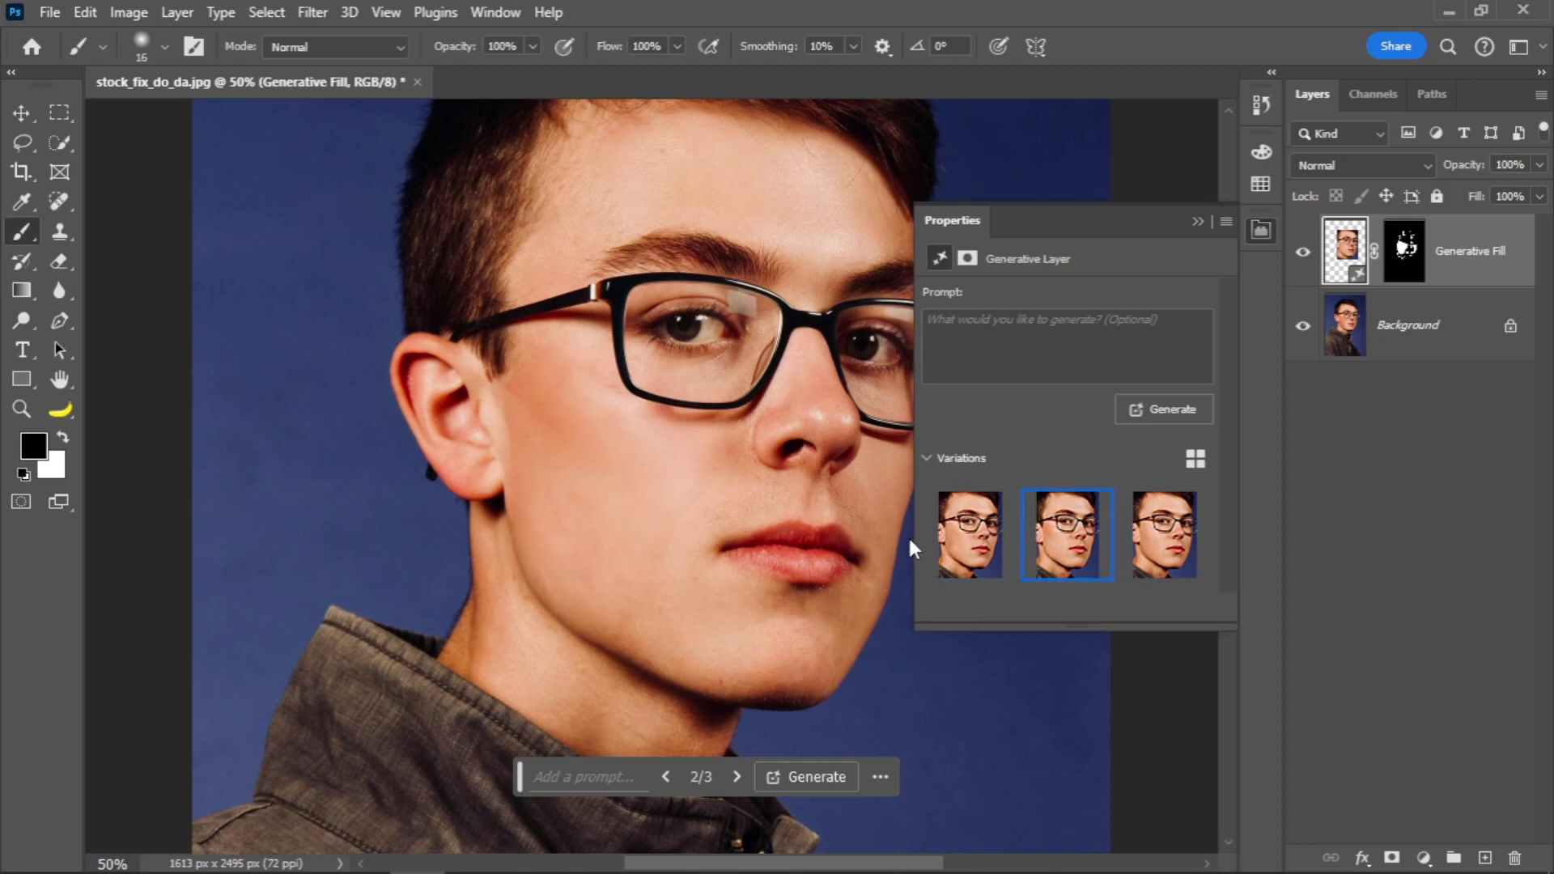
left_click(1161, 540)
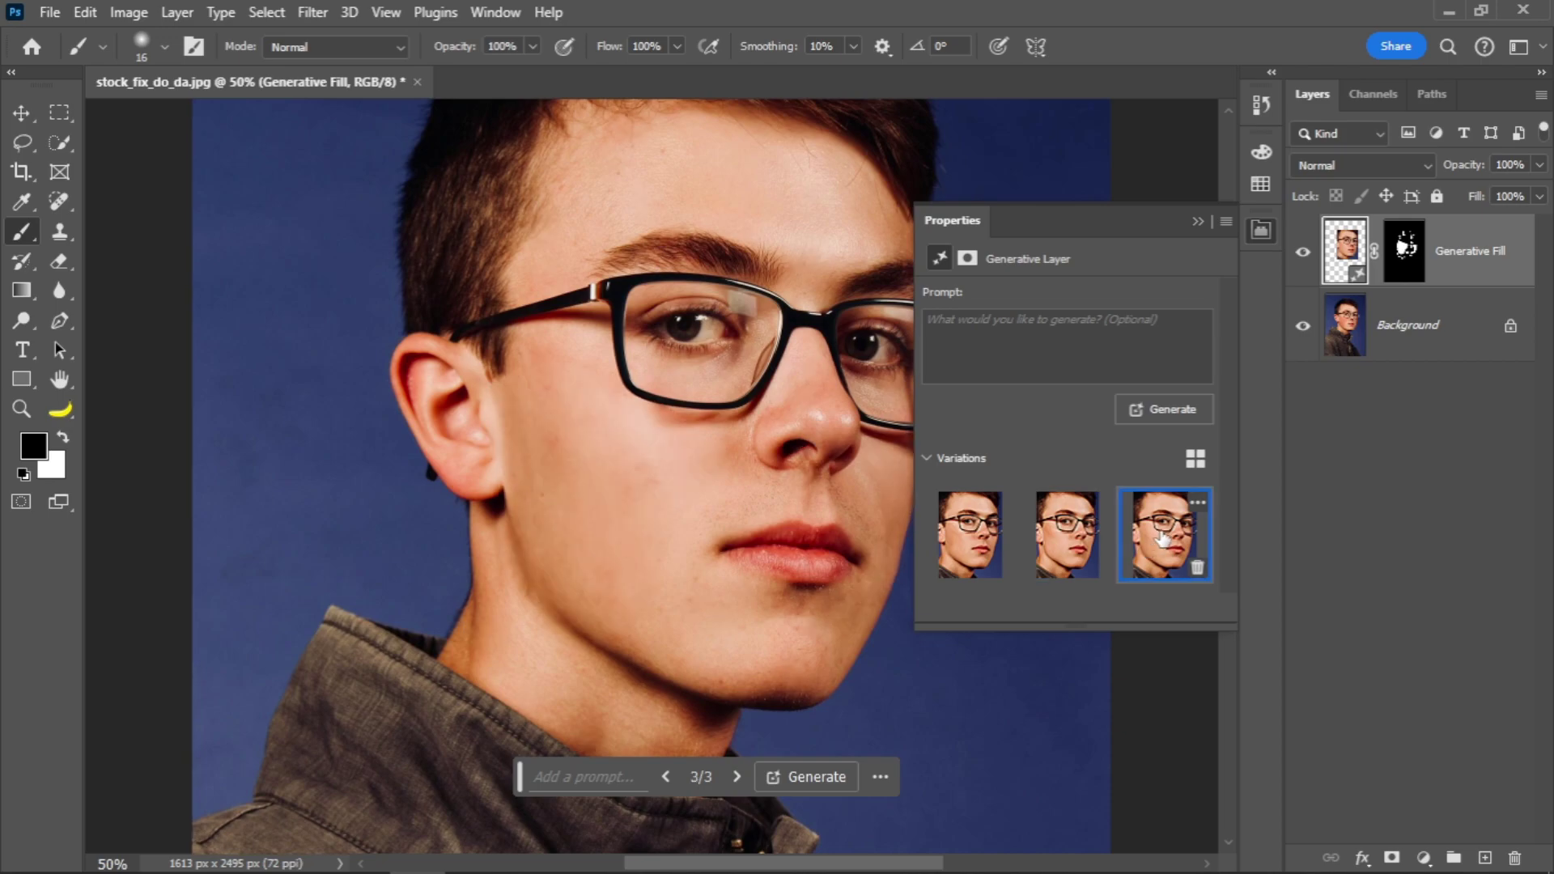
left_click(1104, 534)
left_click(1161, 539)
- Generate more variations, apply the second of six, and close the Properties panel
left_click(1169, 410)
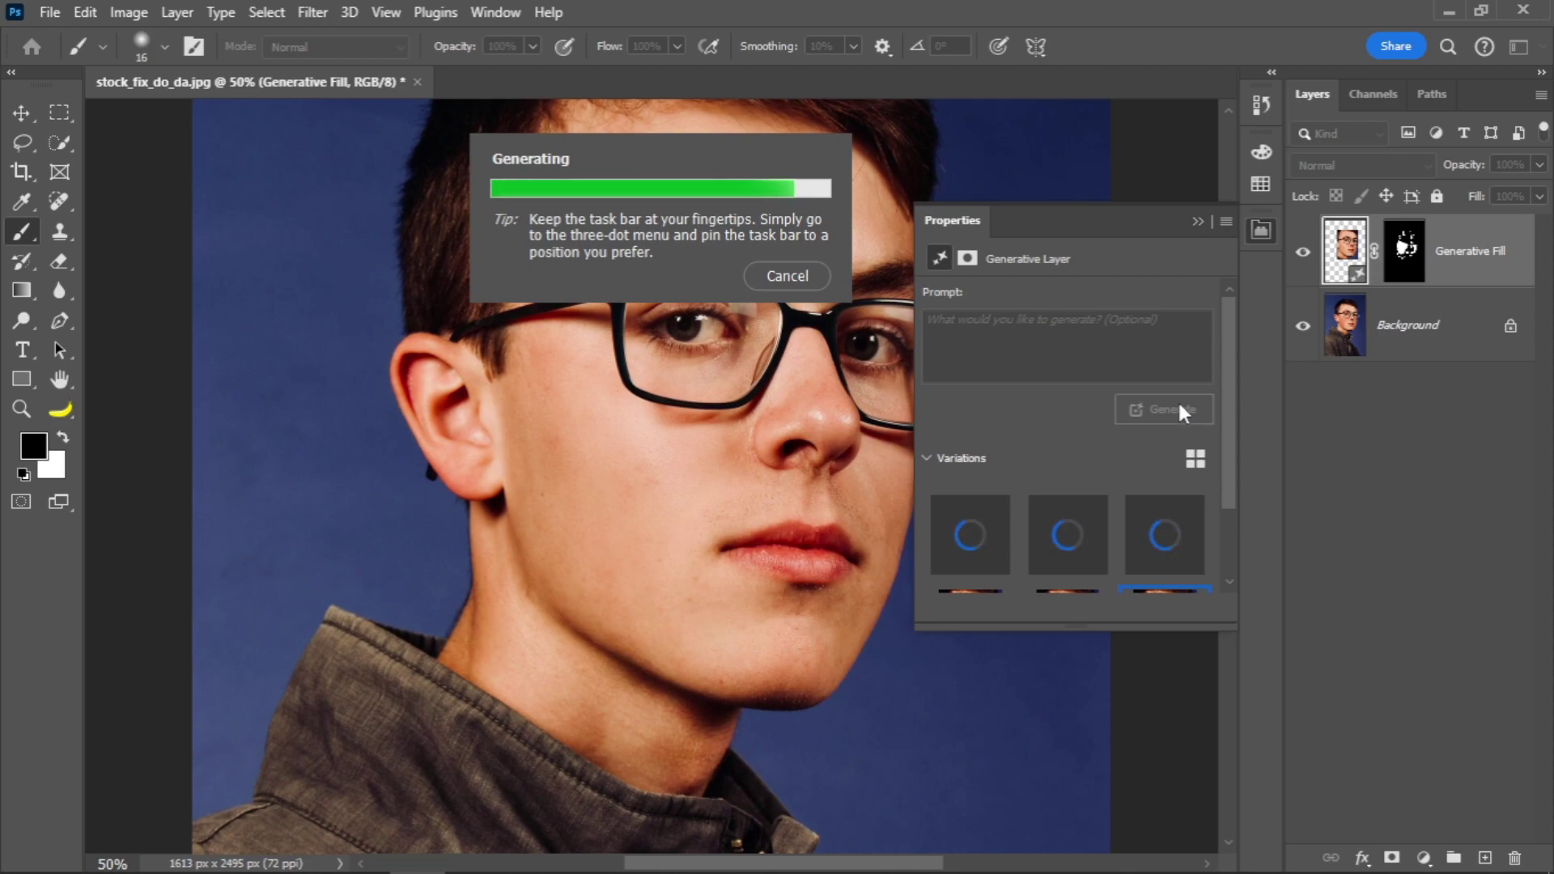
left_click(1100, 515)
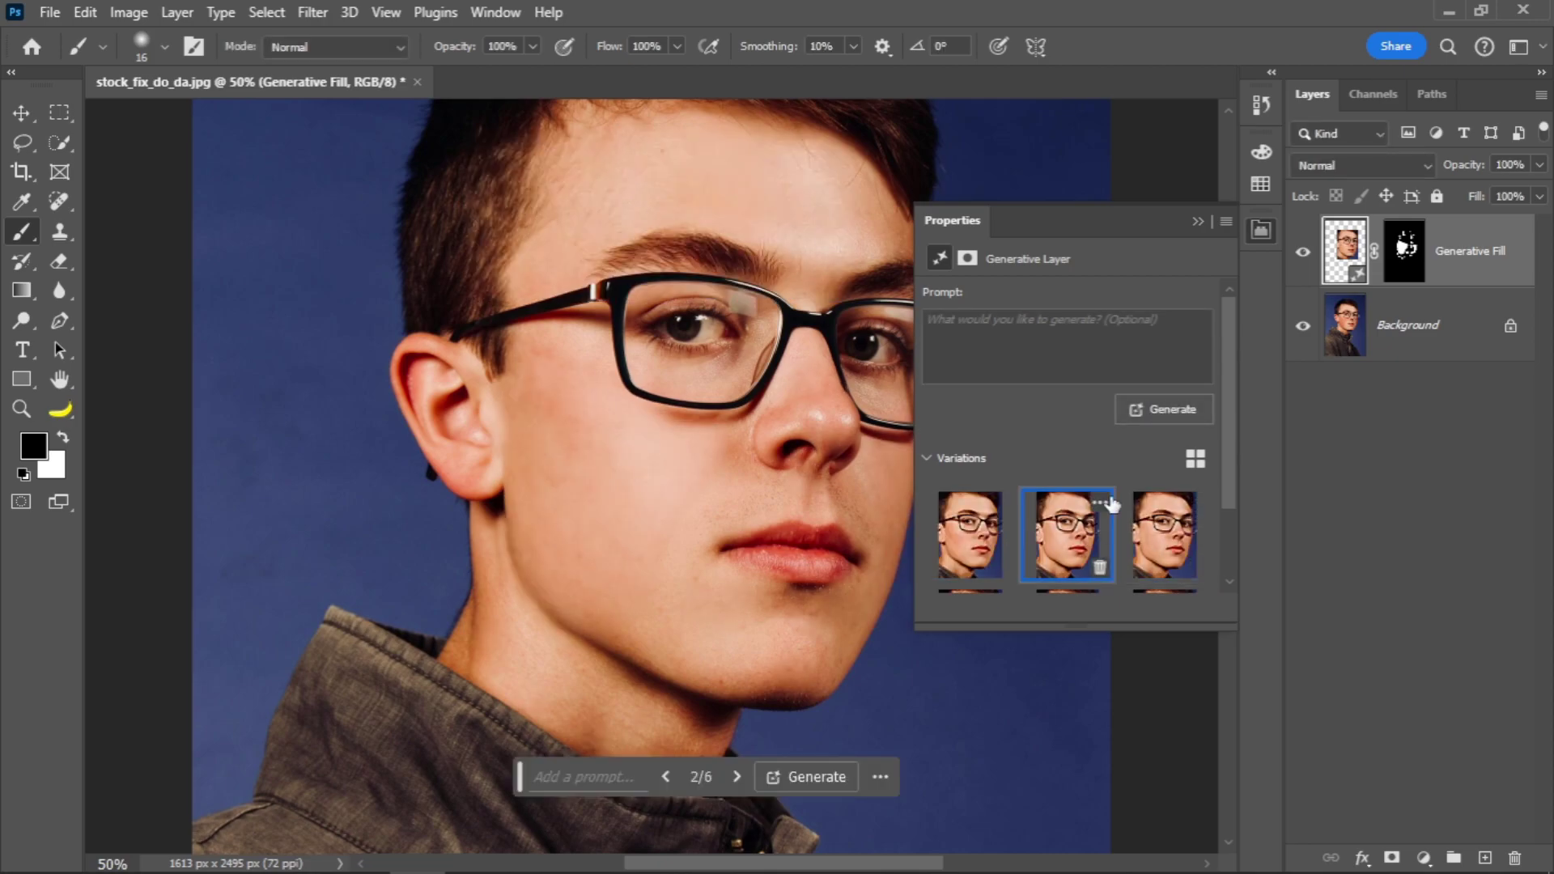
left_click(1204, 222)
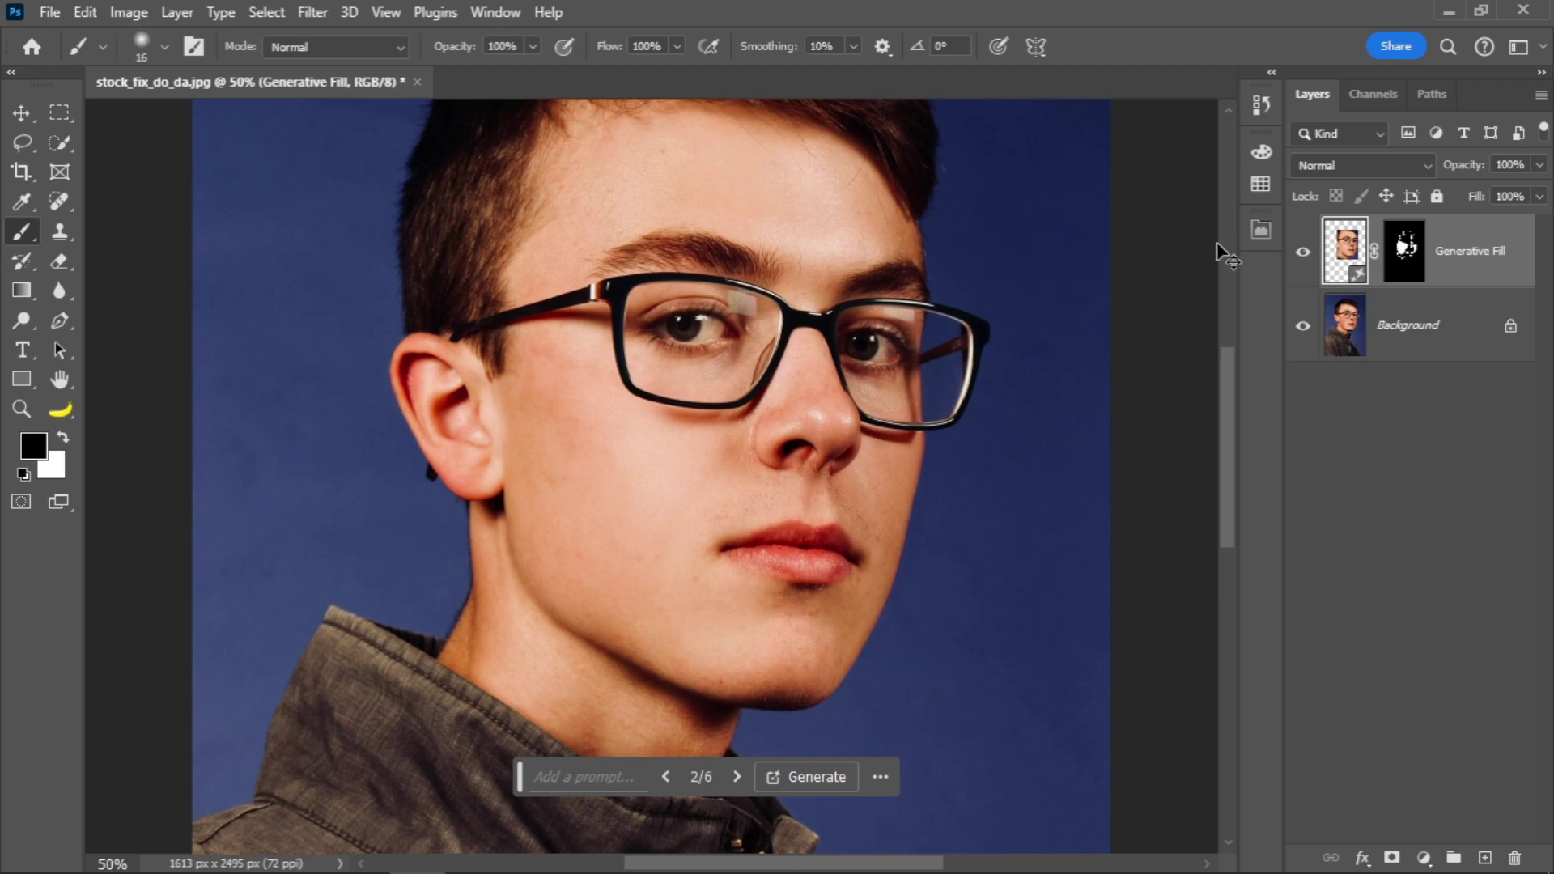
key("ctrl+minus")
key("ctrl+plus")
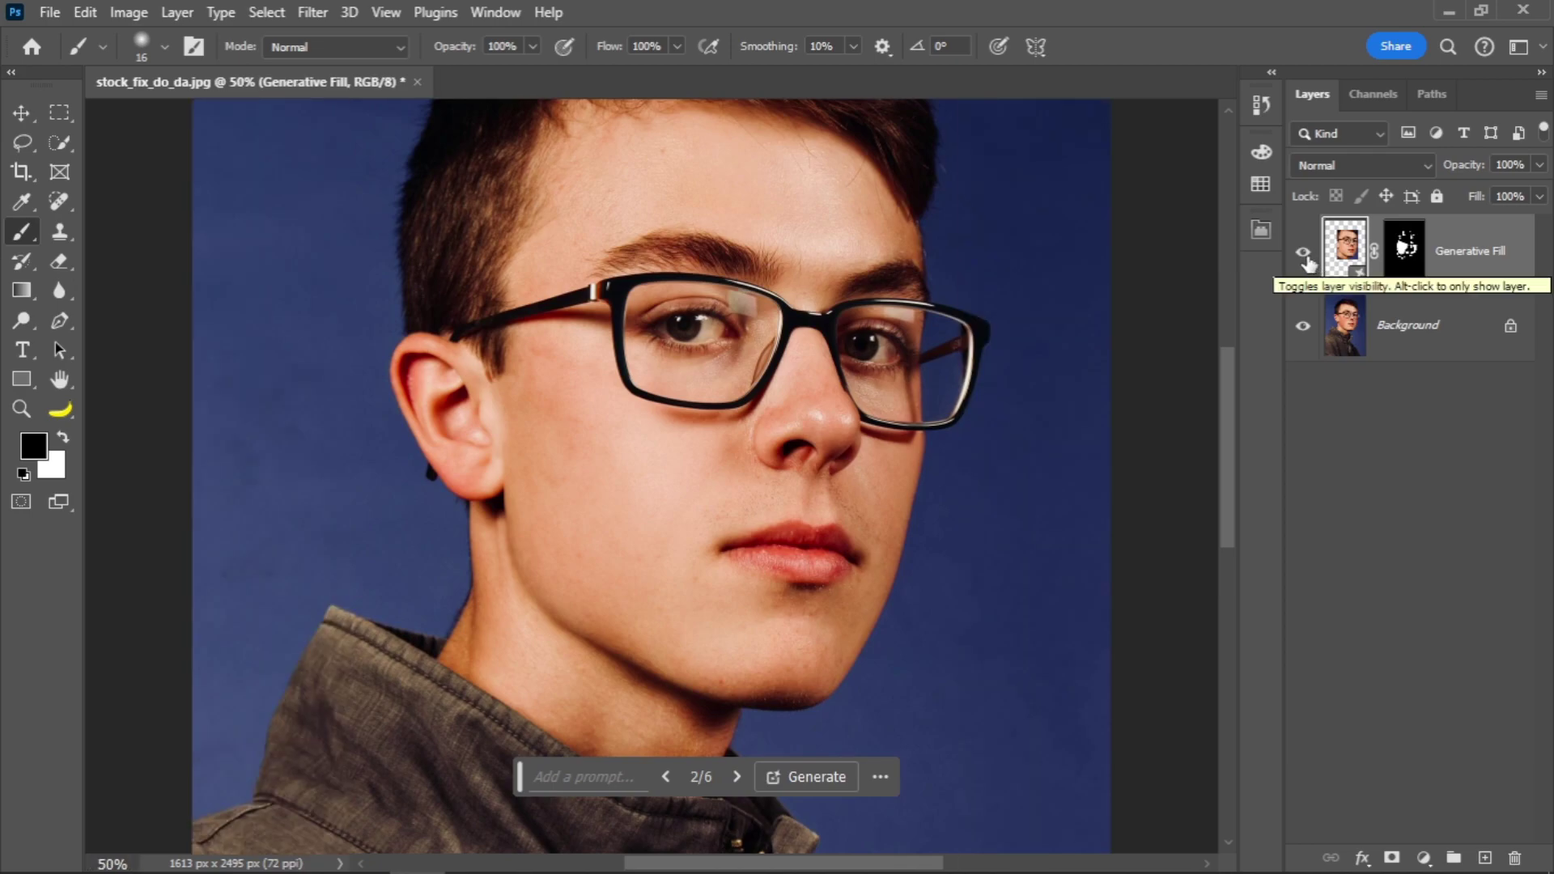
left_click(1304, 255)
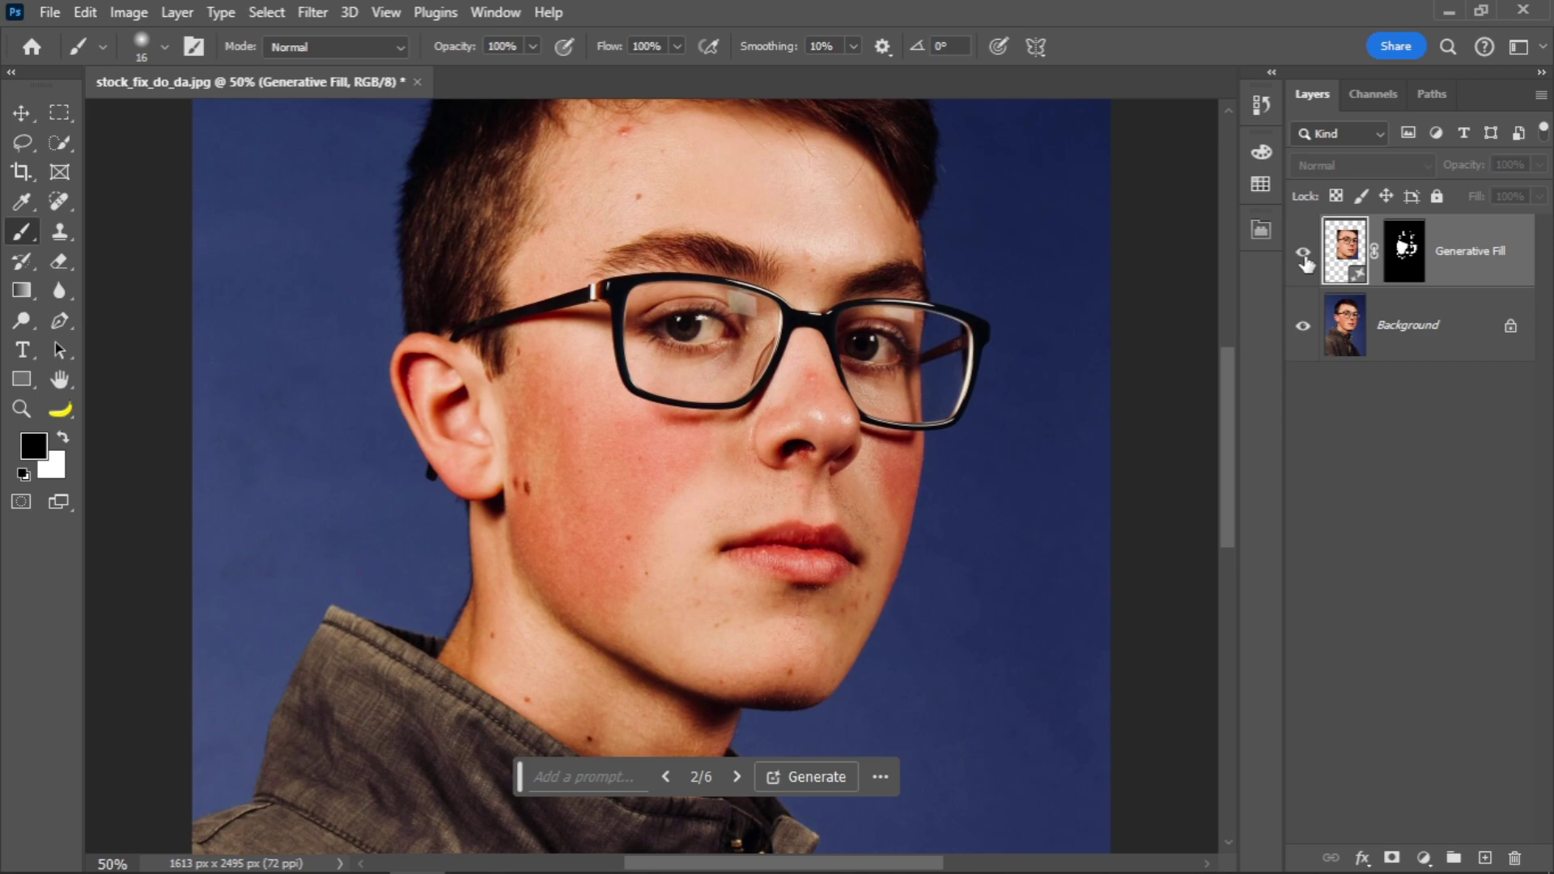
left_click(1304, 254)
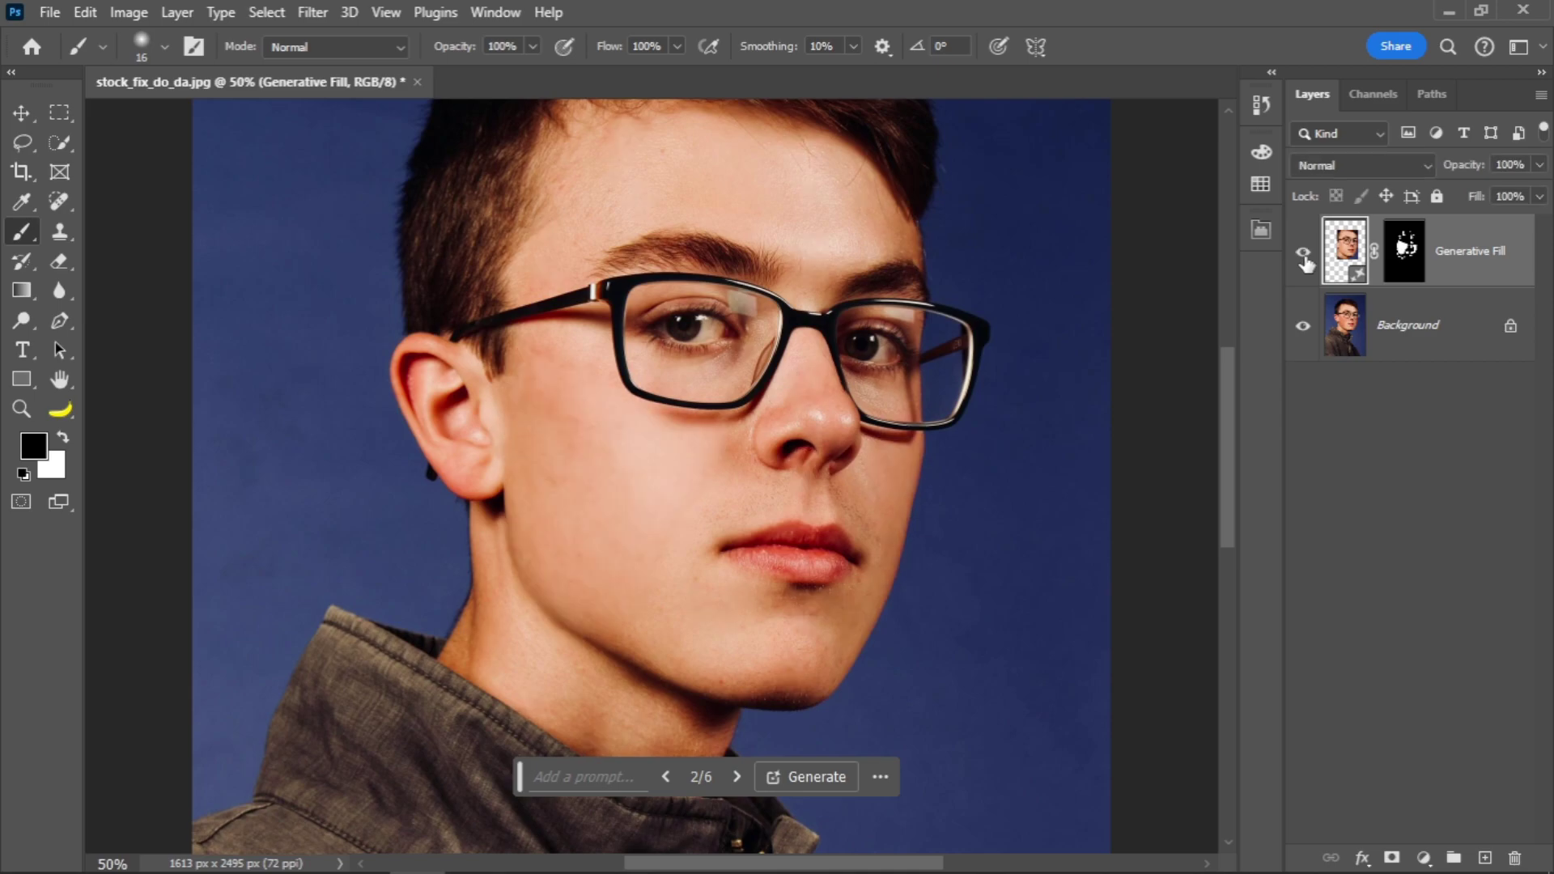
left_click(1305, 256)
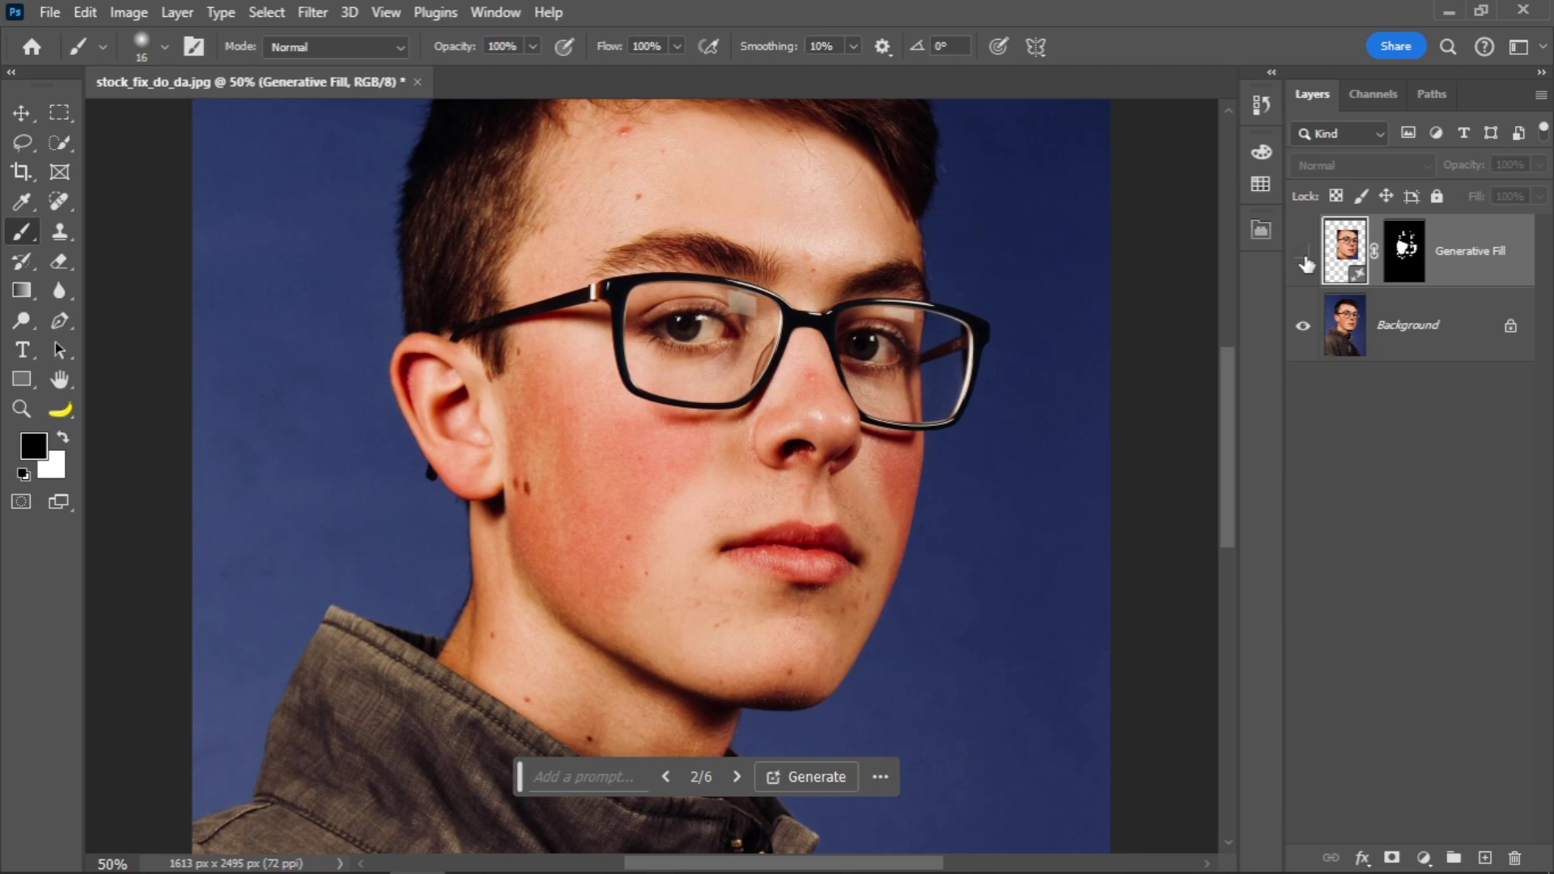
left_click(1304, 254)
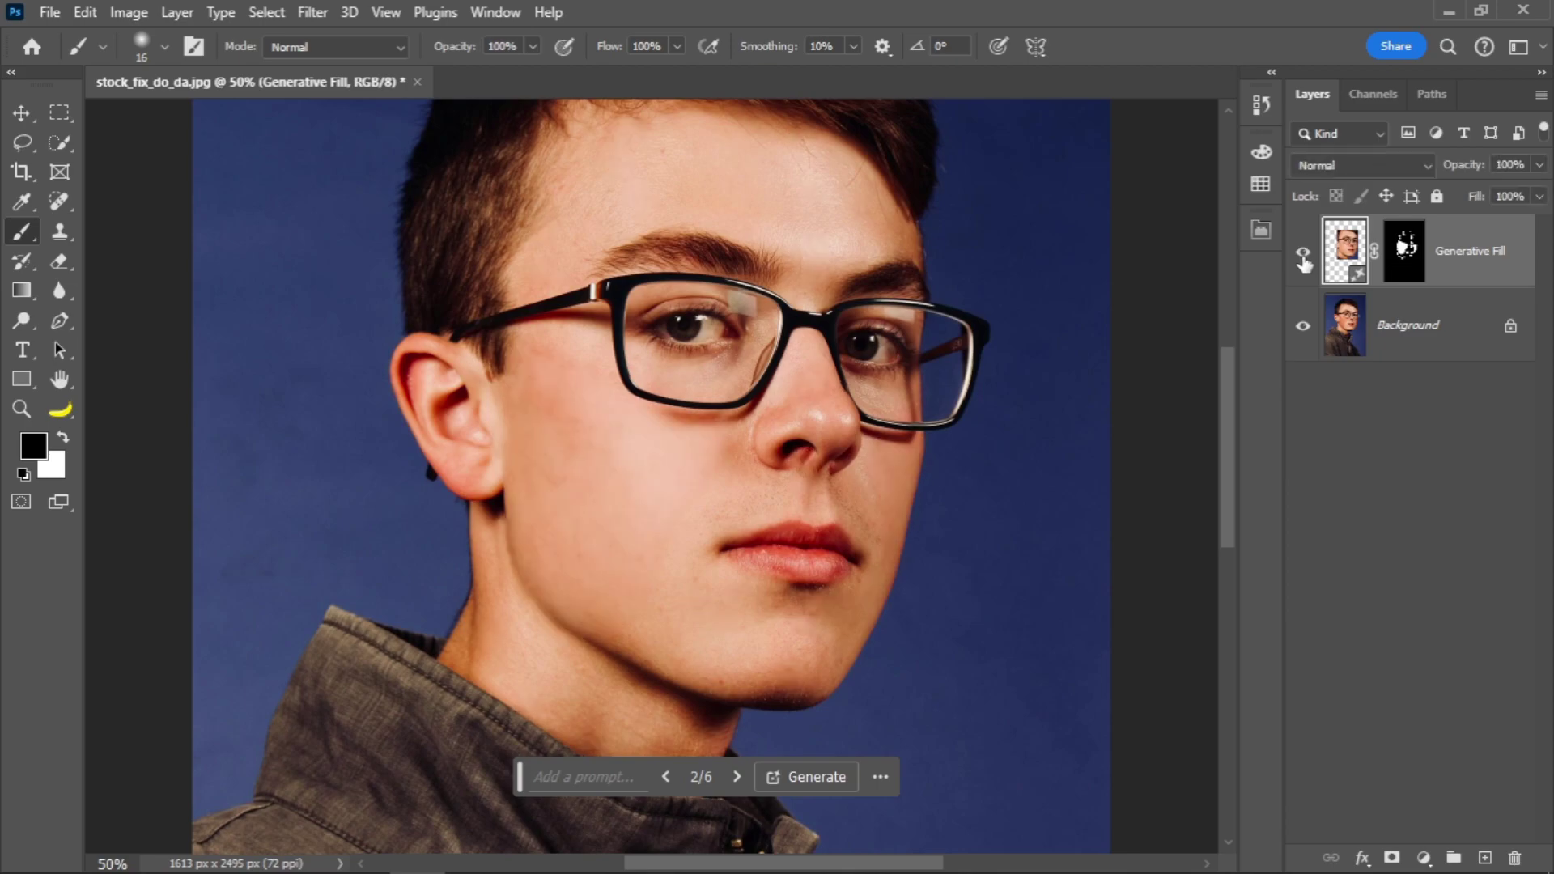